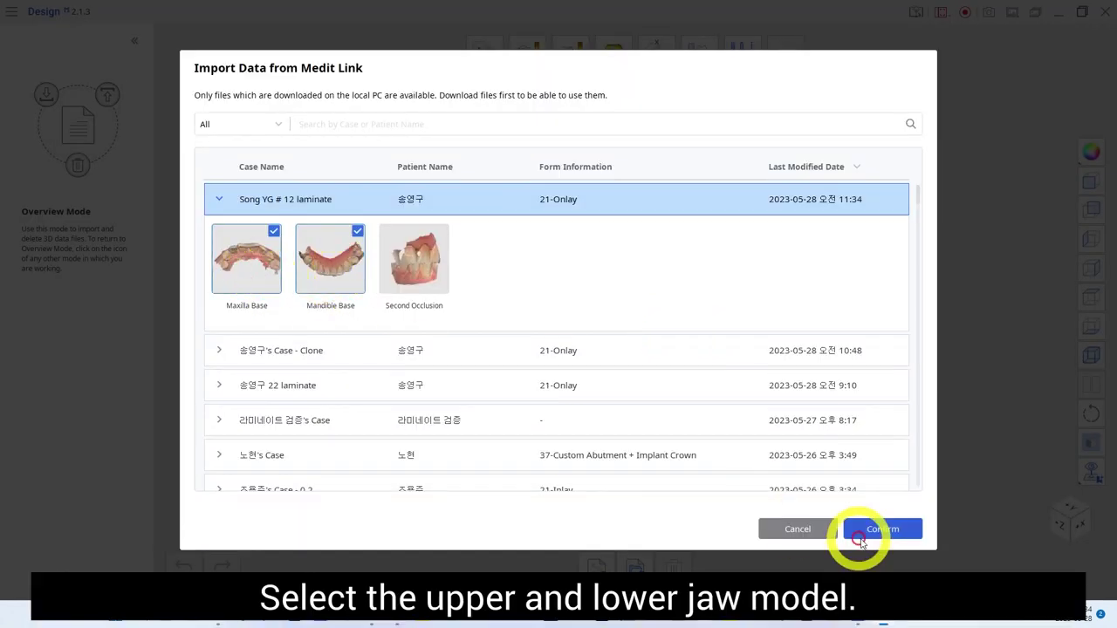
- Import the Maxilla Base and Mandible Base scans of the #12 laminate case
{"action": "left_click", "coordinate": [884, 529]}
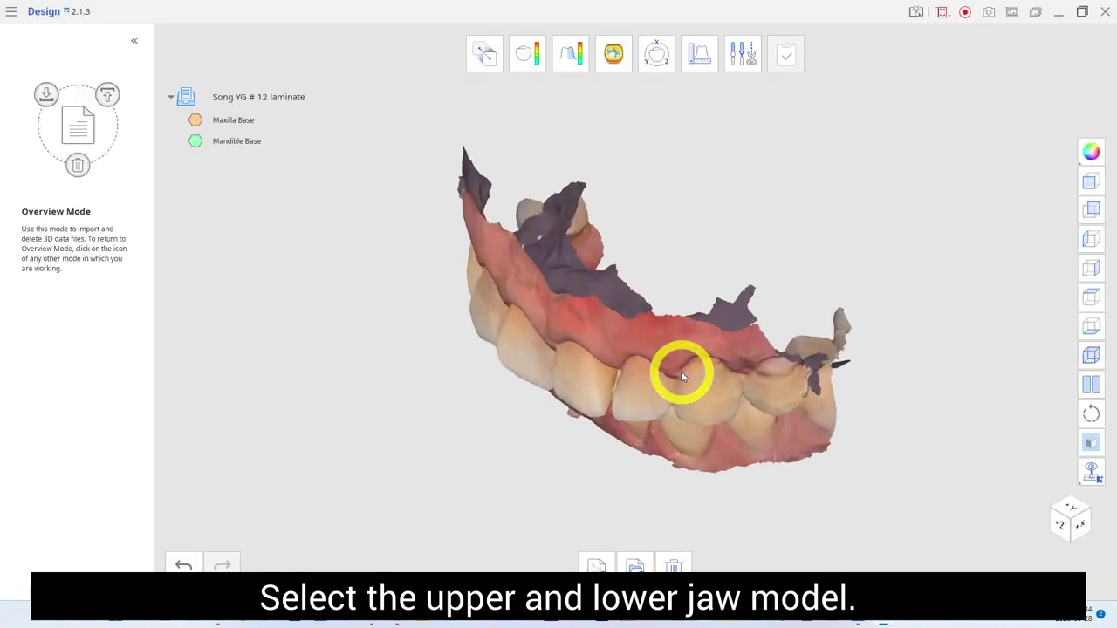
{"action": "right_click_drag", "start_coordinate": [580, 395], "coordinate": [748, 341]}
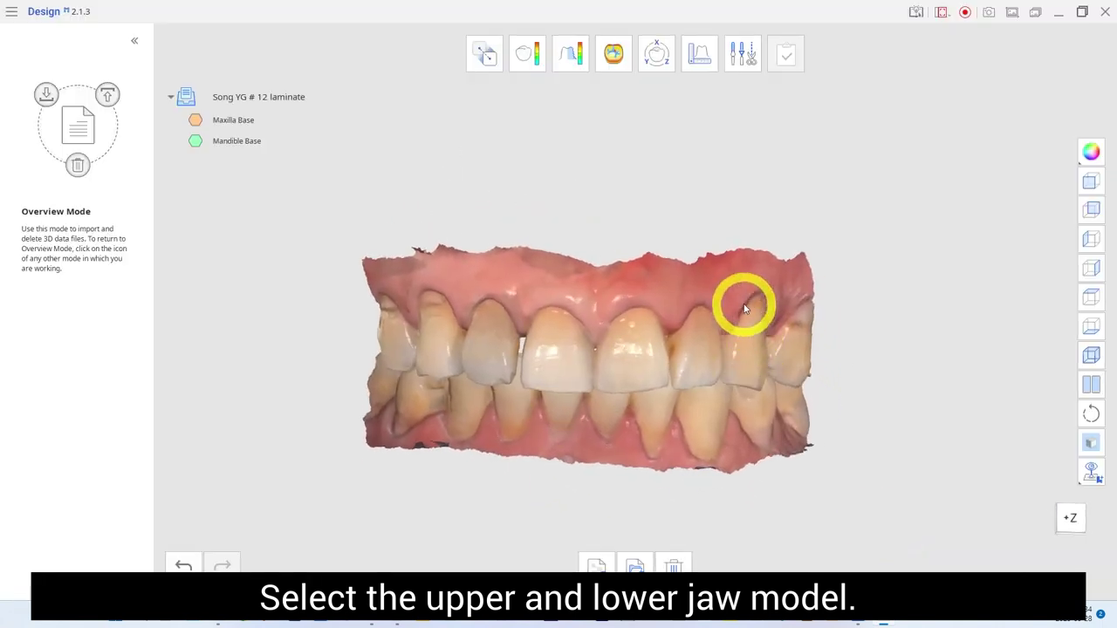
- Hide the Mandible Base and select tooth #12 on the maxilla for duplication using Smart Single Tooth Selection
{"action": "left_click", "coordinate": [741, 60]}
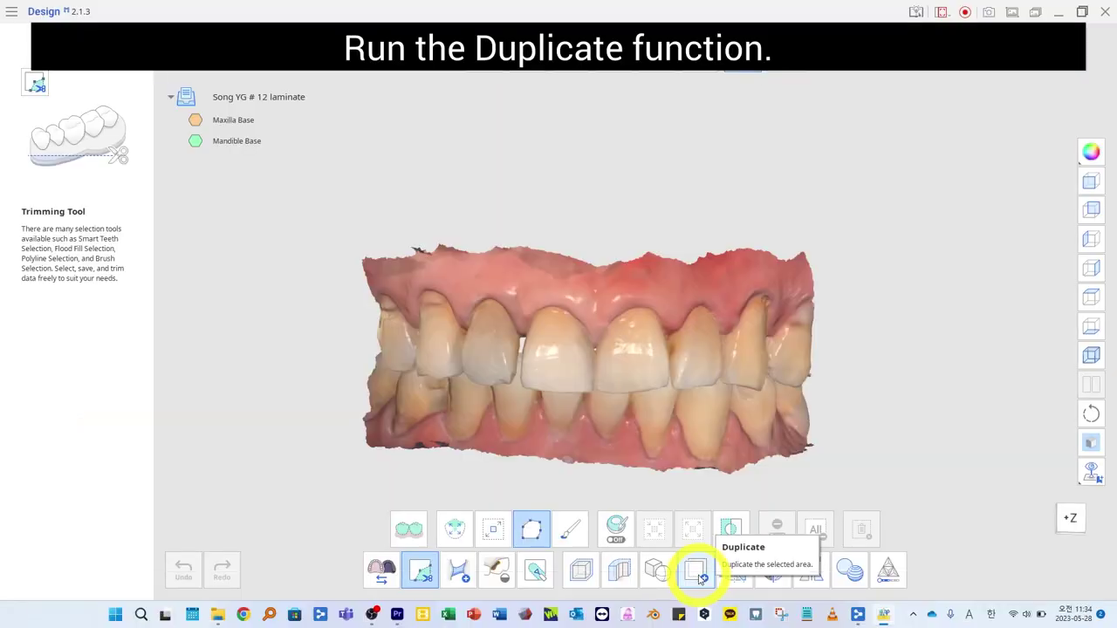
{"action": "left_click", "coordinate": [696, 570]}
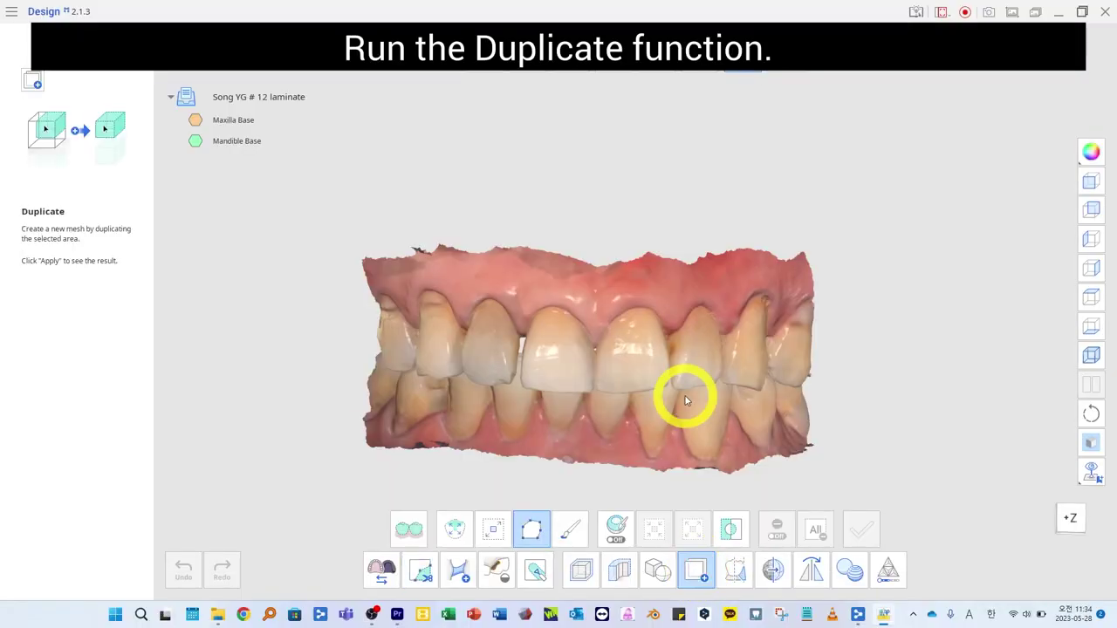
{"action": "left_click", "coordinate": [194, 141]}
{"action": "right_click_drag", "start_coordinate": [672, 342], "coordinate": [611, 235]}
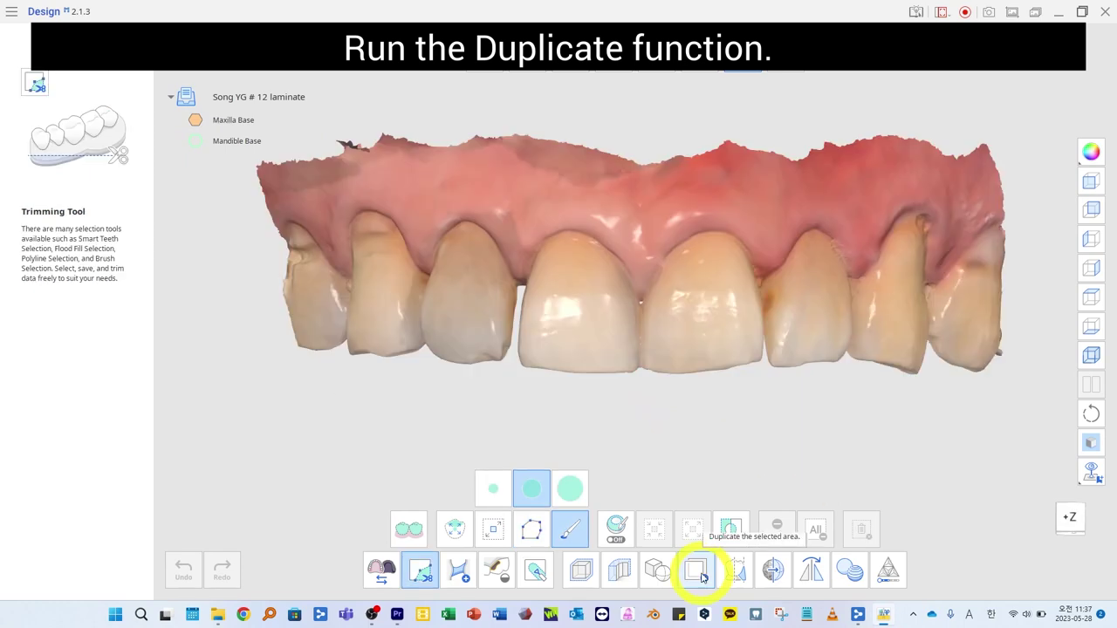
{"action": "left_click", "coordinate": [698, 572]}
{"action": "left_click", "coordinate": [454, 528]}
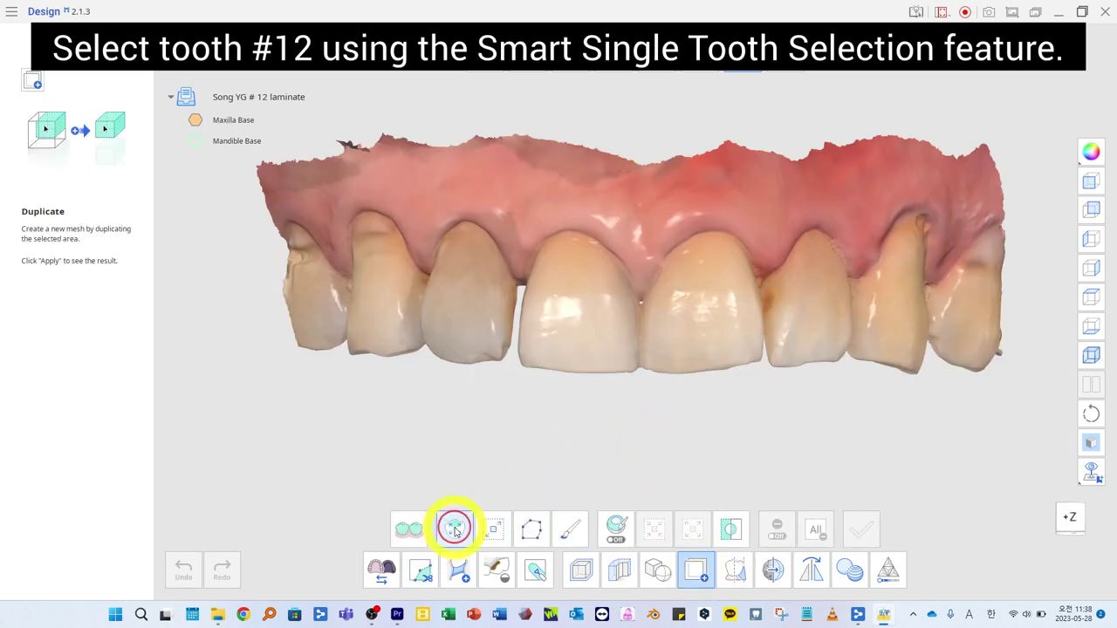
{"action": "right_click_drag", "start_coordinate": [598, 416], "coordinate": [648, 203]}
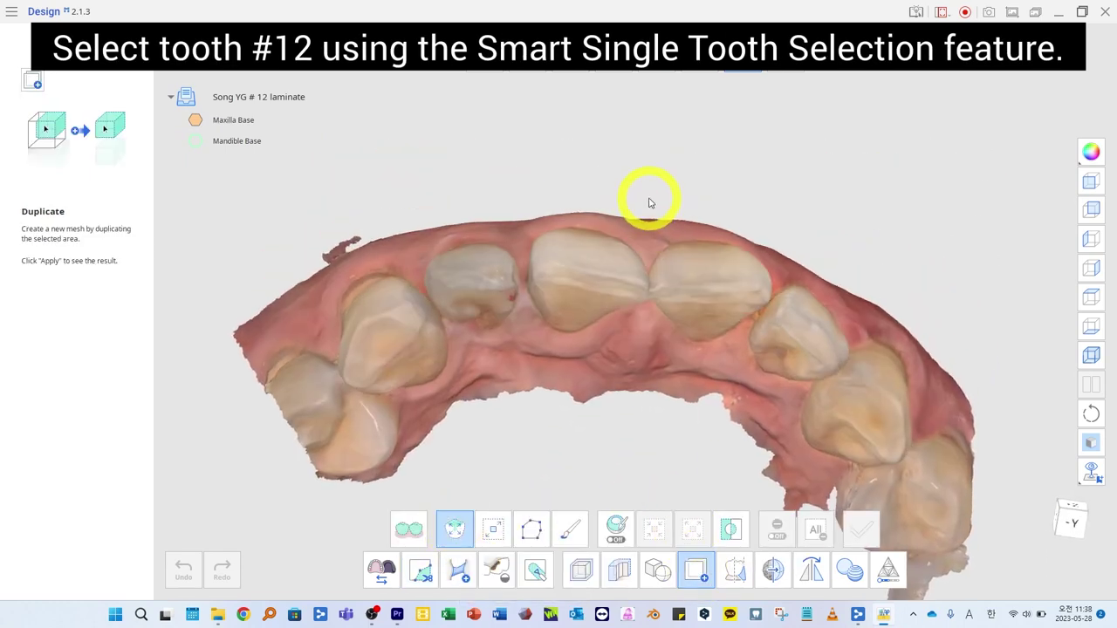
{"action": "left_click", "coordinate": [479, 283]}
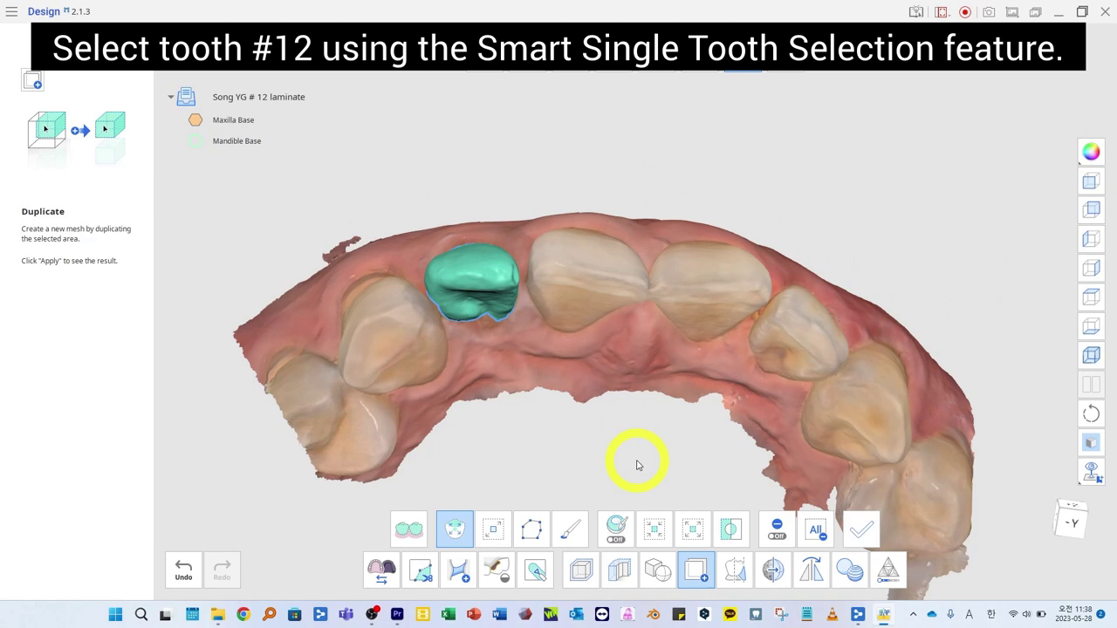
- Extend the tooth #12 selection to its margins on the palatal and labial sides with the selection brush
{"action": "left_click", "coordinate": [569, 529]}
{"action": "scroll", "coordinate": [489, 293], "scroll_direction": "up", "scroll_amount": 5}
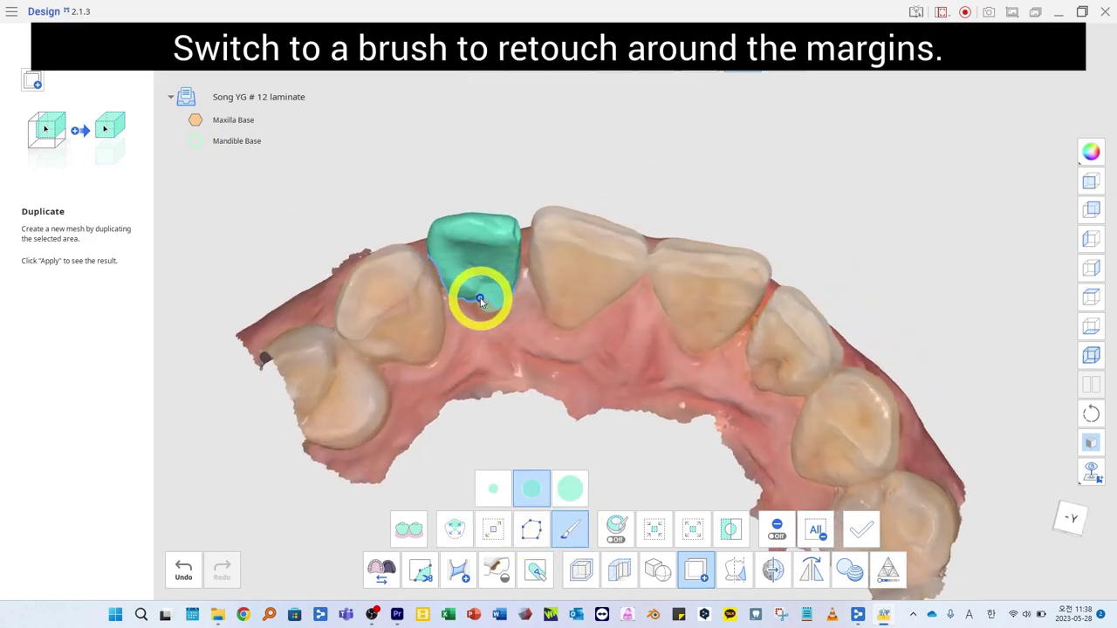
{"action": "scroll", "coordinate": [471, 289], "scroll_direction": "up", "scroll_amount": 3}
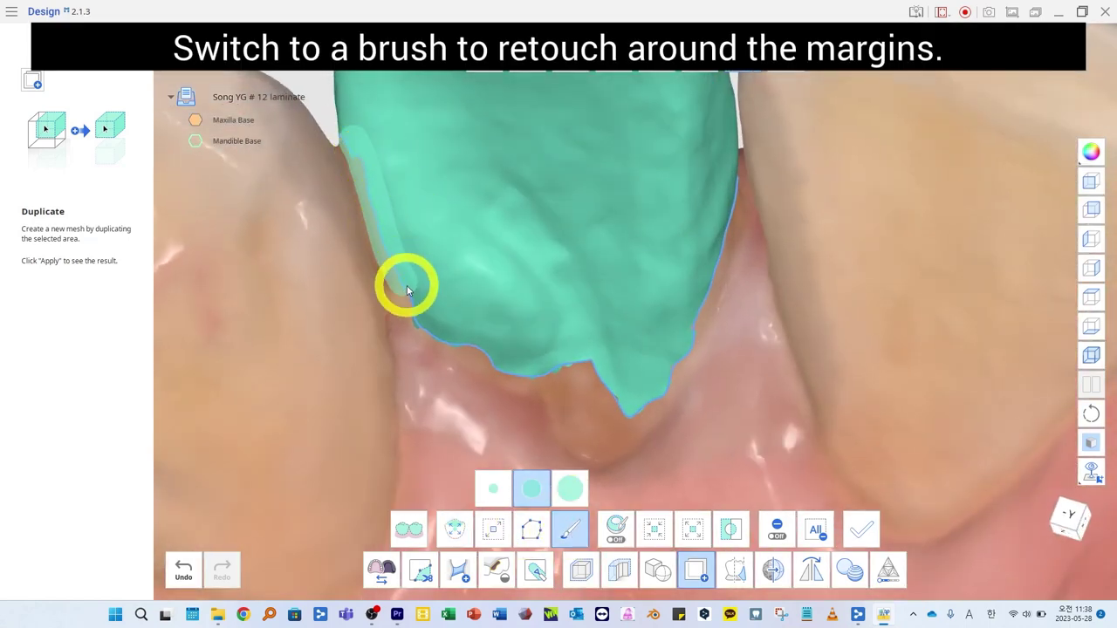
{"action": "mouse_move", "coordinate": [547, 373]}
{"action": "left_mouse_down"}
{"action": "mouse_move", "coordinate": [523, 379]}
{"action": "mouse_move", "coordinate": [614, 444]}
{"action": "mouse_move", "coordinate": [673, 350]}
{"action": "mouse_move", "coordinate": [551, 374]}
{"action": "mouse_move", "coordinate": [619, 404]}
{"action": "left_mouse_up"}
{"action": "right_click_drag", "start_coordinate": [618, 404], "coordinate": [631, 180]}
{"action": "scroll", "coordinate": [669, 99], "scroll_direction": "up", "scroll_amount": 5}
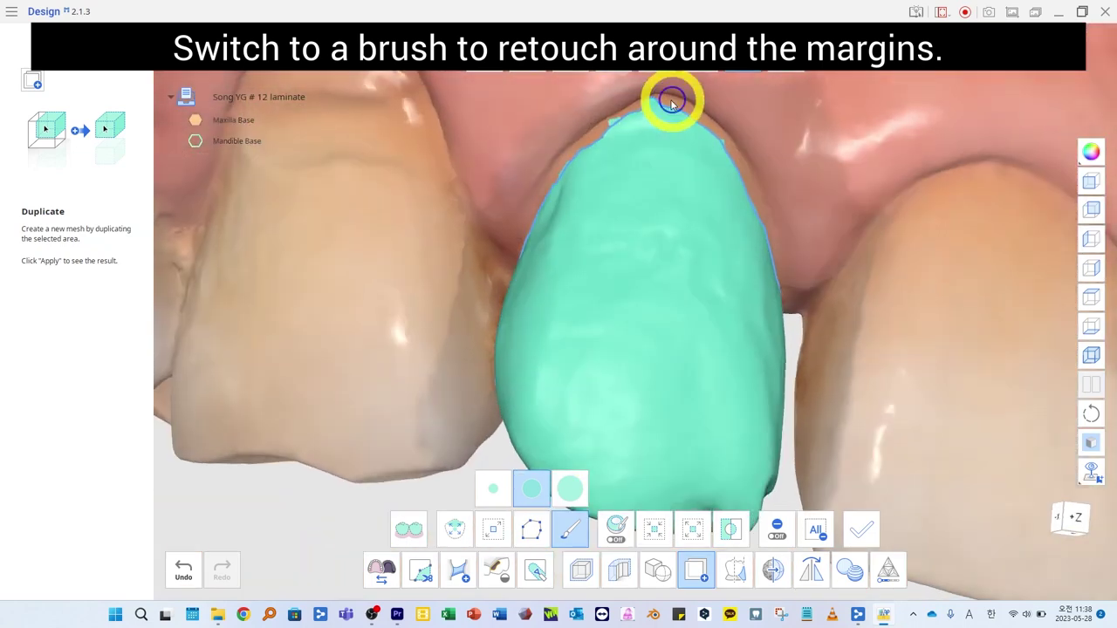
{"action": "mouse_move", "coordinate": [637, 126]}
{"action": "left_mouse_down"}
{"action": "mouse_move", "coordinate": [518, 225]}
{"action": "mouse_move", "coordinate": [648, 130]}
{"action": "mouse_move", "coordinate": [788, 219]}
{"action": "mouse_move", "coordinate": [707, 218]}
{"action": "left_mouse_up"}
{"action": "right_click_drag", "start_coordinate": [707, 218], "coordinate": [439, 264]}
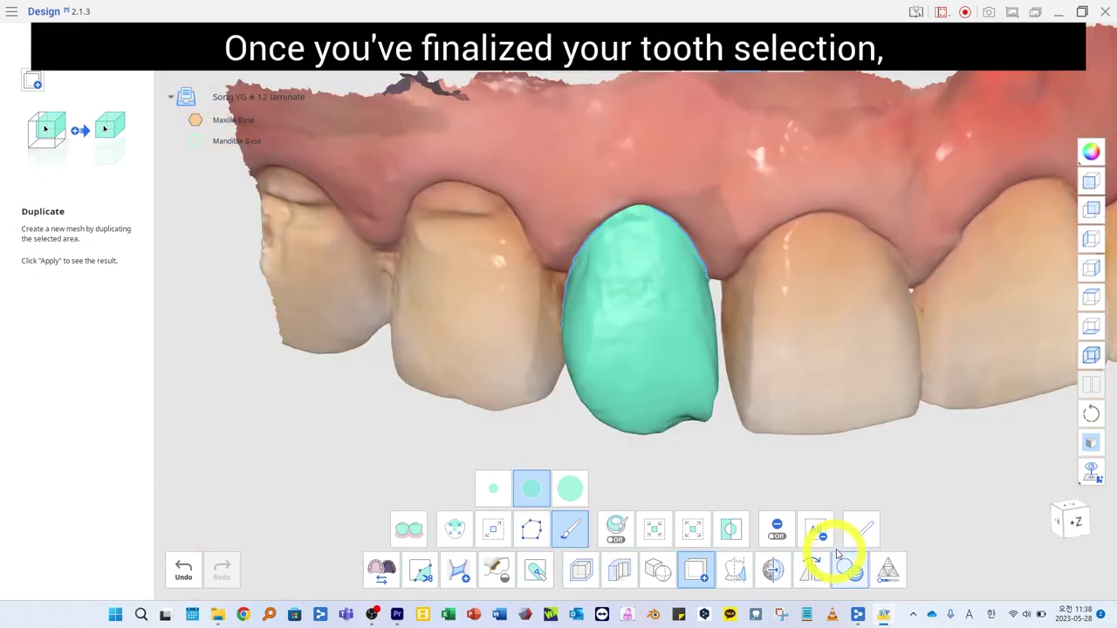
- Duplicate the selected tooth area twice, naming the two meshes #12 and #12-1
{"action": "left_click", "coordinate": [859, 529]}
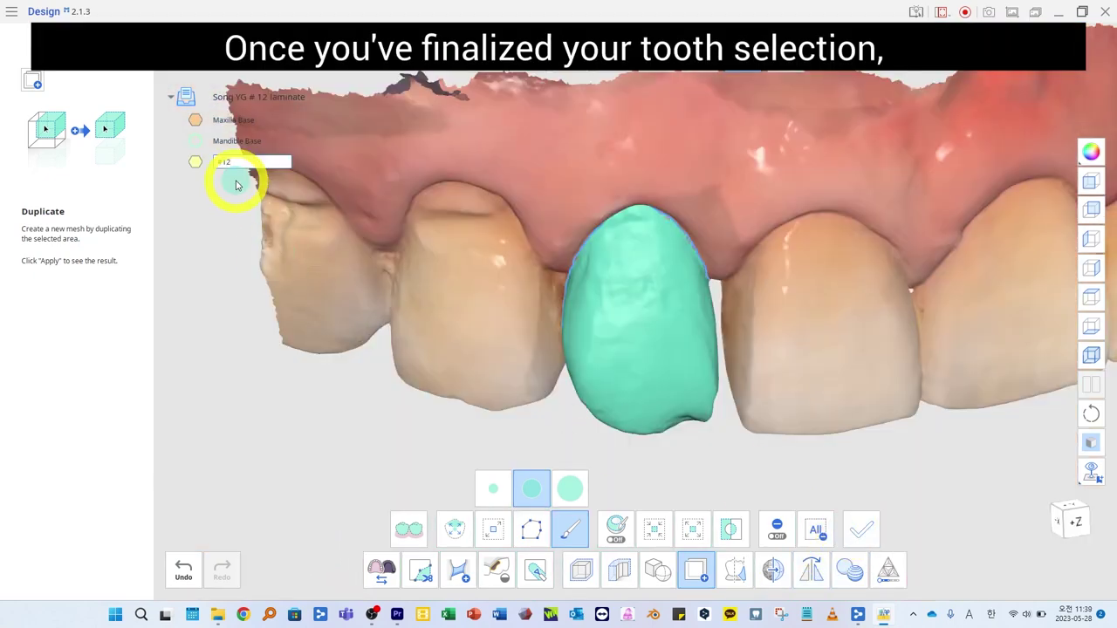
{"action": "key", "text": "Return"}
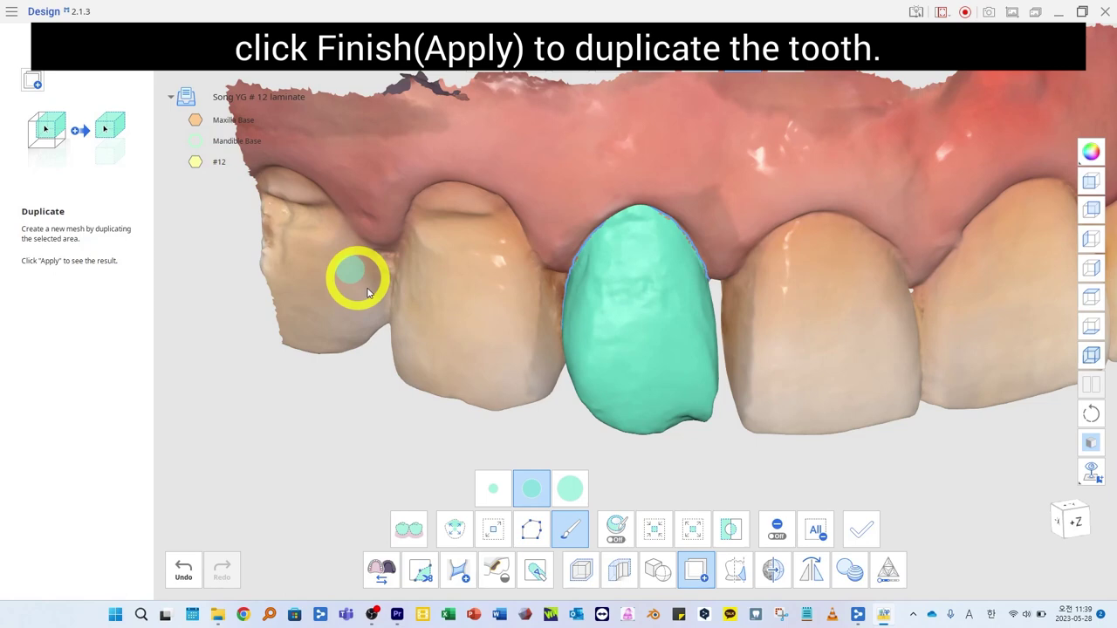
{"action": "left_click", "coordinate": [863, 537]}
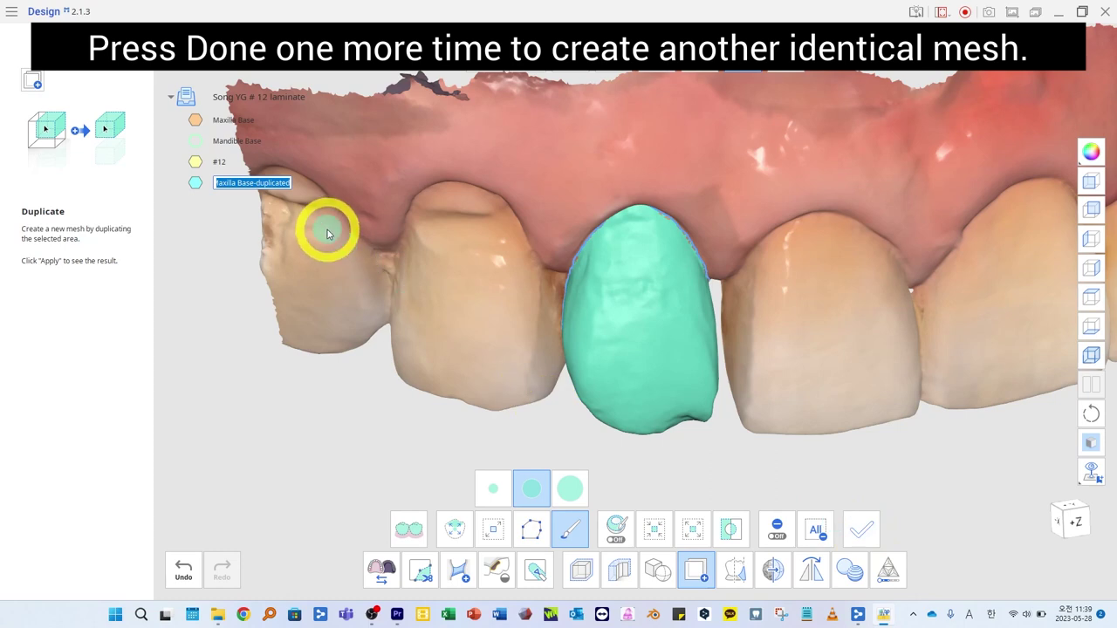
{"action": "type", "text": "#12-1"}
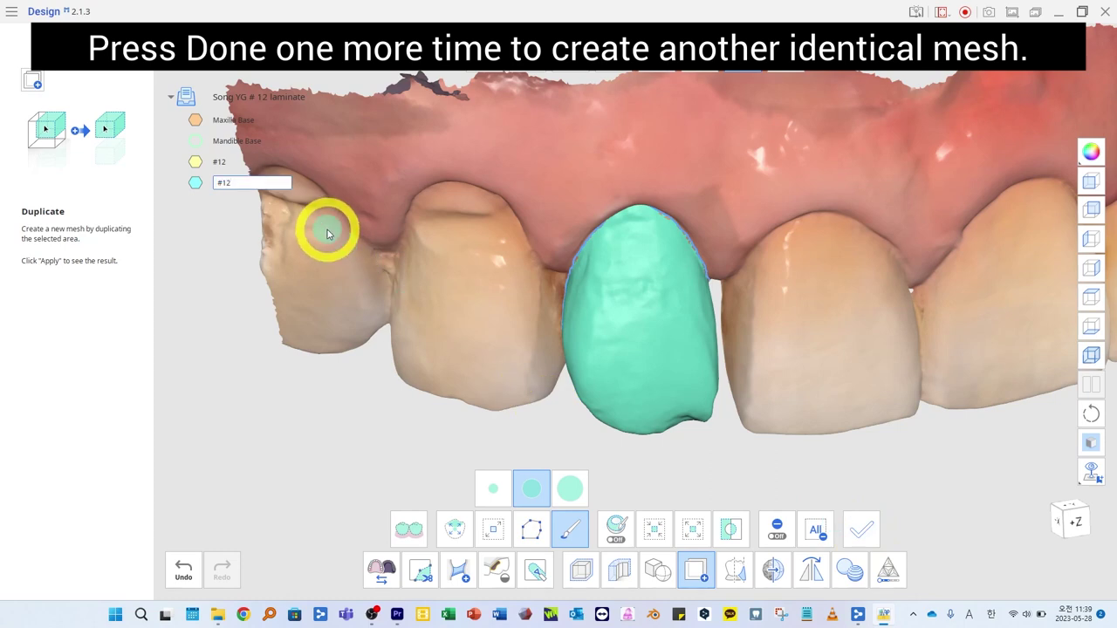
{"action": "key", "text": "Return"}
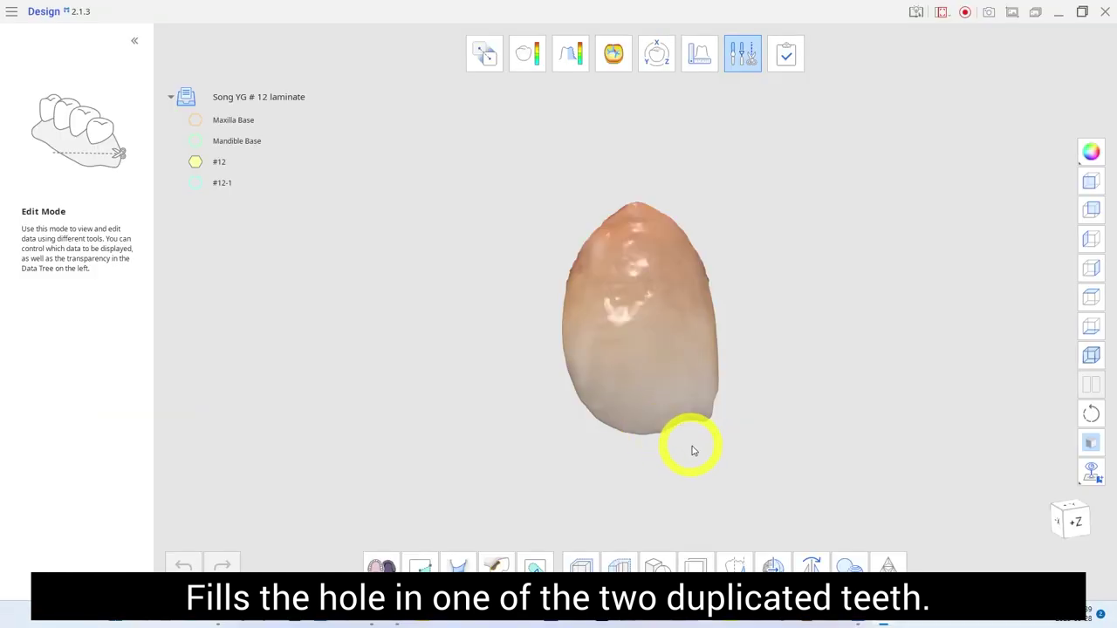
- Try to fill the open base of the #12 mesh with a maximum hole perimeter of 50 mm
{"action": "right_click_drag", "start_coordinate": [690, 449], "coordinate": [619, 397]}
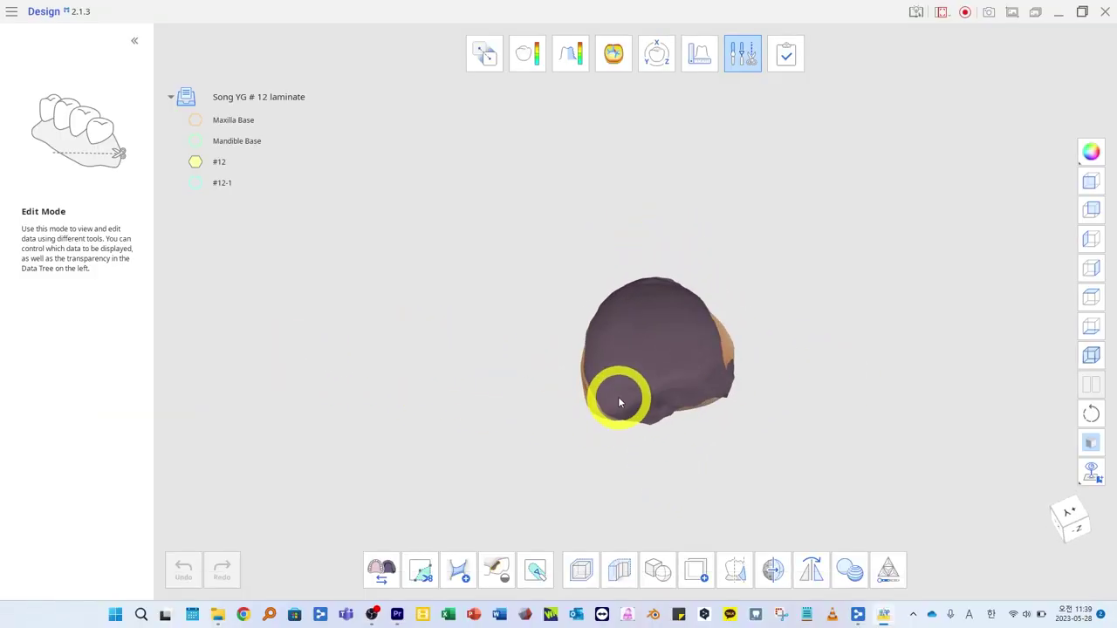
{"action": "left_click", "coordinate": [500, 572]}
{"action": "right_click_drag", "start_coordinate": [857, 332], "coordinate": [643, 260]}
{"action": "left_click", "coordinate": [742, 485]}
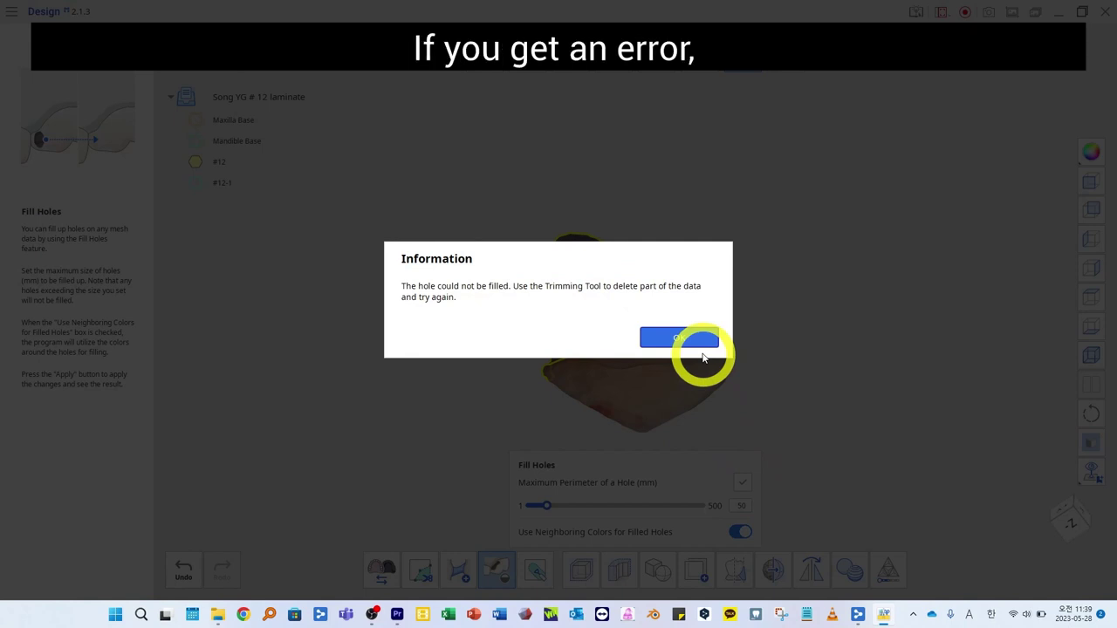
{"action": "left_click", "coordinate": [689, 339]}
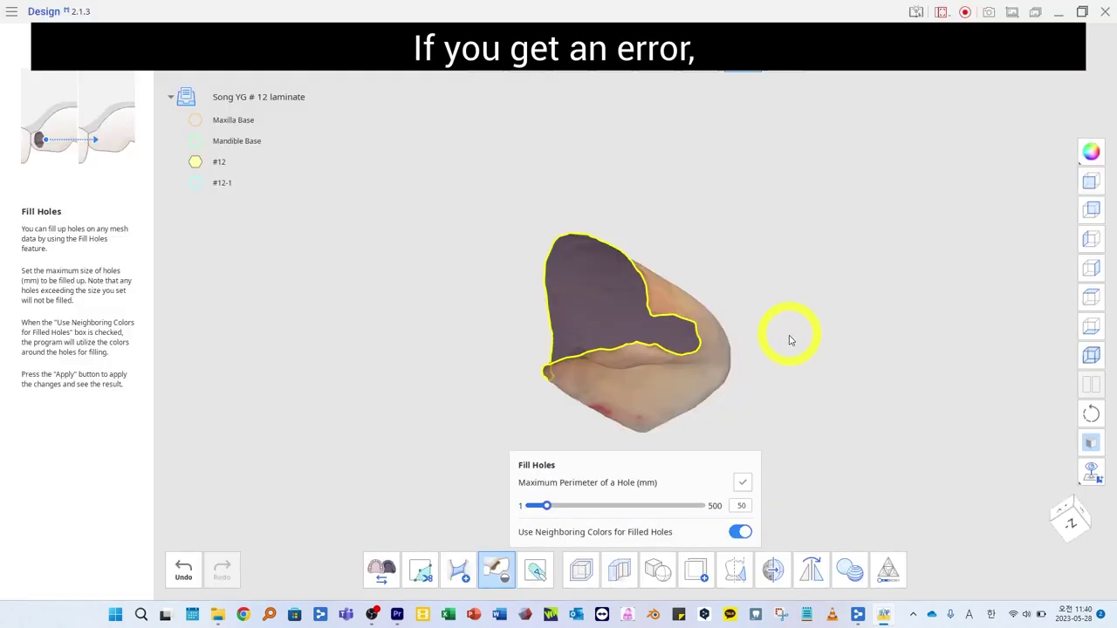
- Bridge two points on the open boundary of the #12 mesh
{"action": "left_click", "coordinate": [458, 570]}
{"action": "scroll", "coordinate": [651, 352], "scroll_direction": "up", "scroll_amount": 5}
{"action": "left_click", "coordinate": [657, 245]}
{"action": "left_click", "coordinate": [652, 351]}
{"action": "right_click_drag", "start_coordinate": [652, 351], "coordinate": [974, 354]}
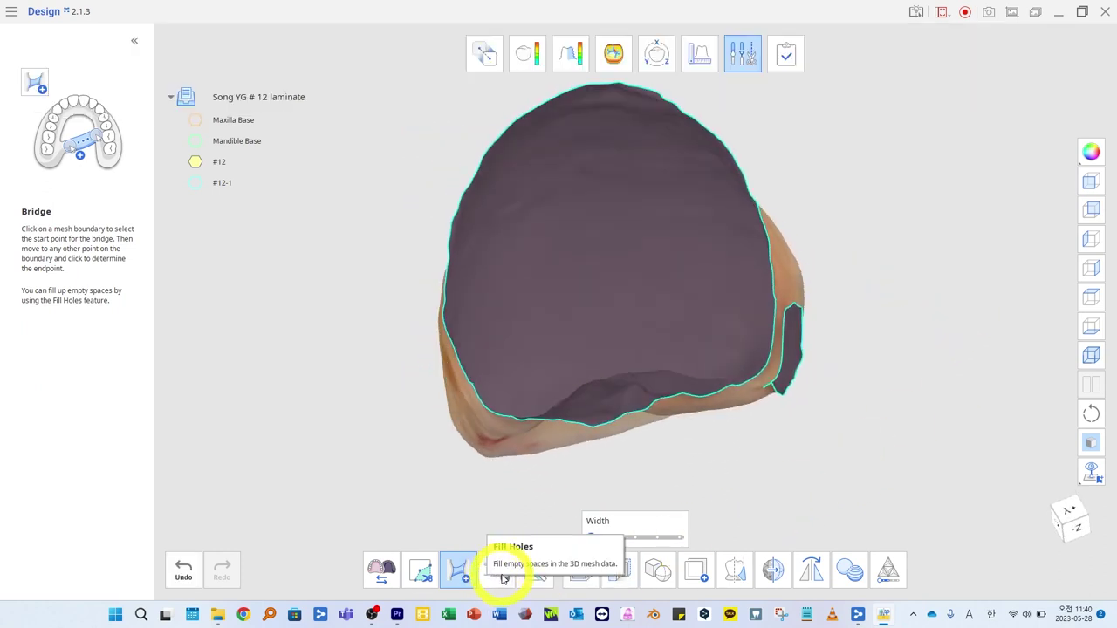
- Try again to fill the bridged #12 mesh's open base with Fill Holes
{"action": "left_click", "coordinate": [496, 570]}
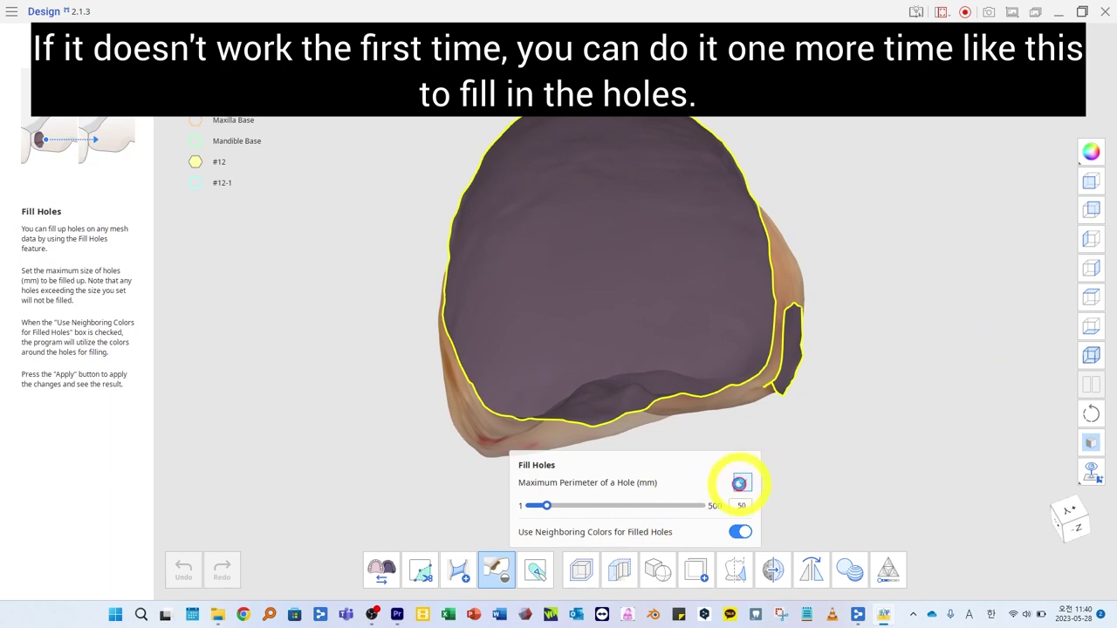
{"action": "left_click", "coordinate": [739, 484]}
{"action": "left_click", "coordinate": [685, 339]}
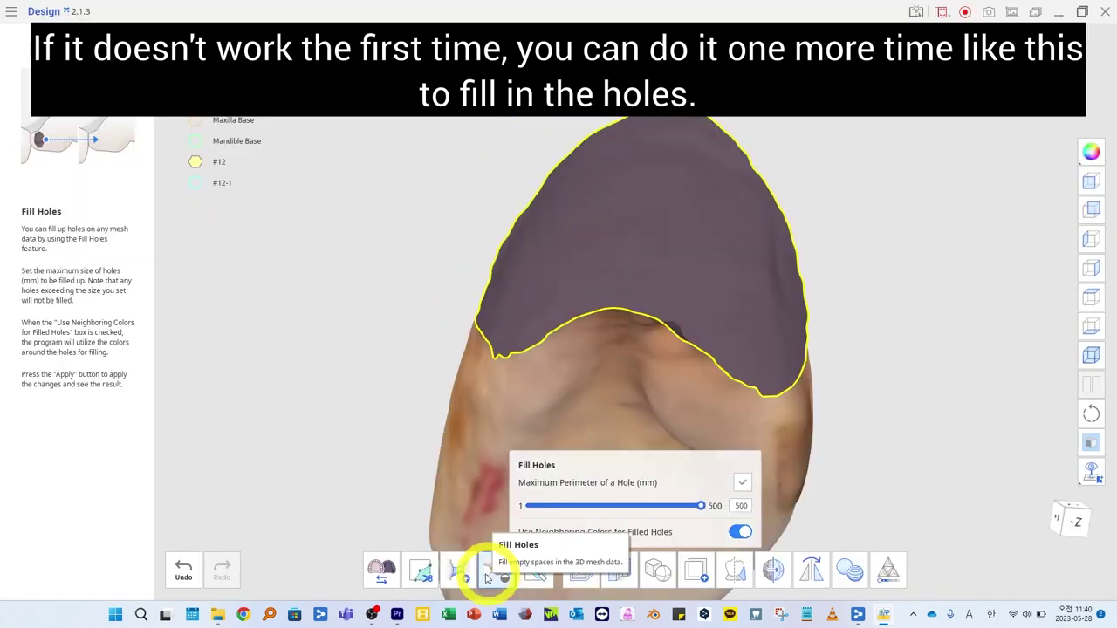
- Add several crossing bridges over the open base of the #12 mesh to split the hole into smaller ones
{"action": "left_click", "coordinate": [459, 570]}
{"action": "right_click_drag", "start_coordinate": [483, 536], "coordinate": [518, 142]}
{"action": "left_click", "coordinate": [747, 444]}
{"action": "left_click", "coordinate": [518, 142]}
{"action": "left_click", "coordinate": [633, 253]}
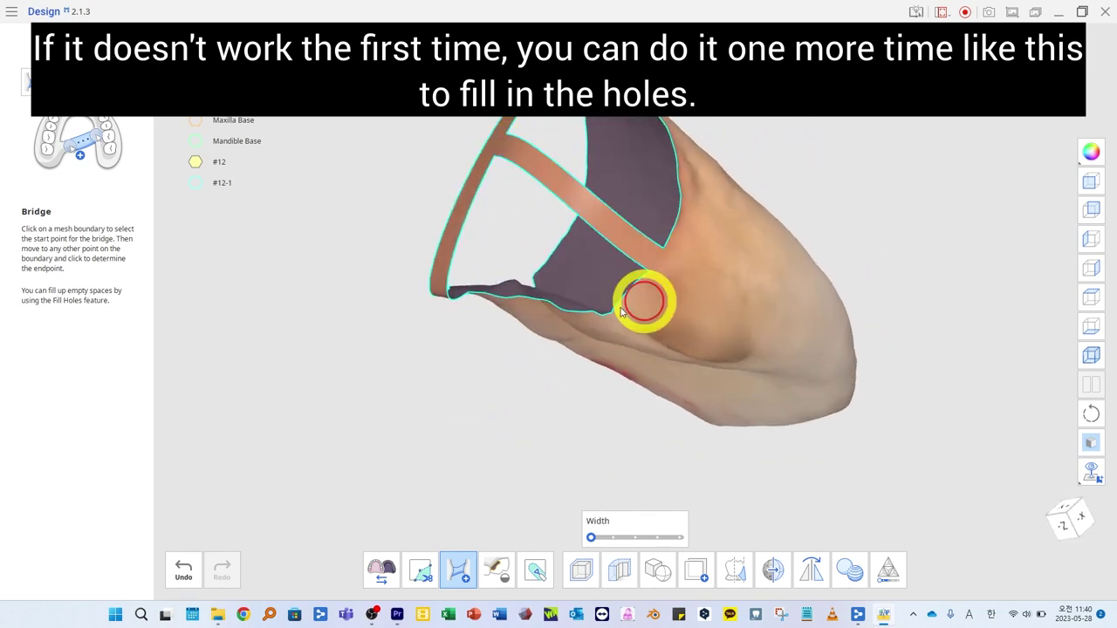
{"action": "right_click_drag", "start_coordinate": [622, 312], "coordinate": [600, 290]}
{"action": "left_click", "coordinate": [600, 289]}
{"action": "left_click", "coordinate": [785, 358]}
{"action": "mouse_move", "coordinate": [810, 382]}
{"action": "right_mouse_down"}
{"action": "mouse_move", "coordinate": [491, 240]}
{"action": "mouse_move", "coordinate": [374, 367]}
{"action": "mouse_move", "coordinate": [574, 328]}
{"action": "right_mouse_up"}
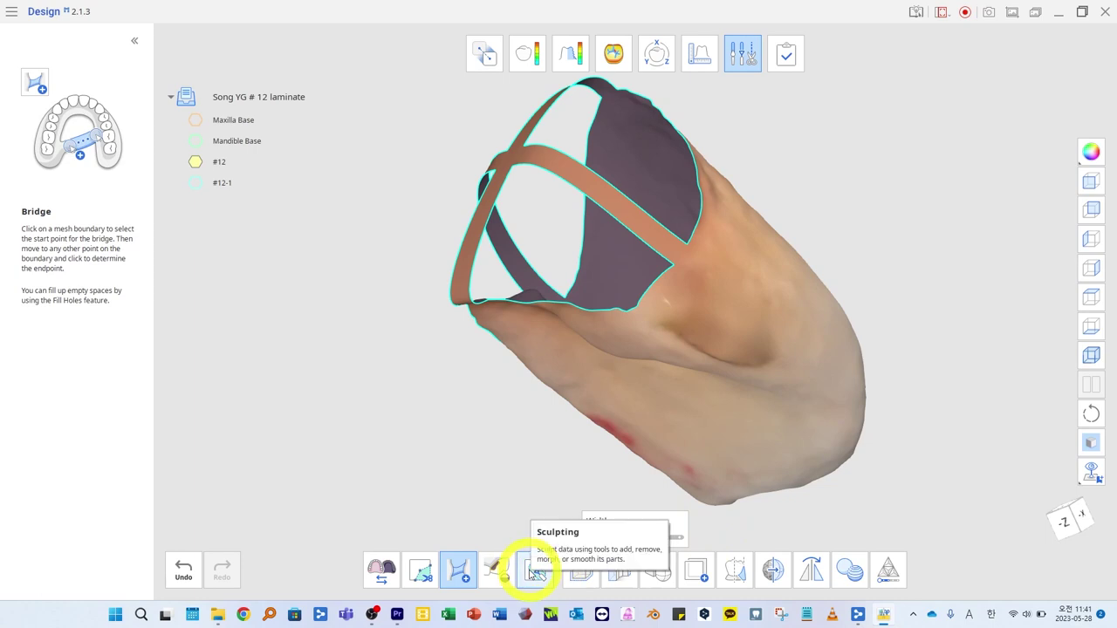
- Fill the gaps between the bridges on the #12 mesh with a maximum hole perimeter of 500 mm
{"action": "left_click", "coordinate": [496, 570]}
{"action": "left_click", "coordinate": [742, 481]}
{"action": "right_click_drag", "start_coordinate": [769, 395], "coordinate": [706, 258]}
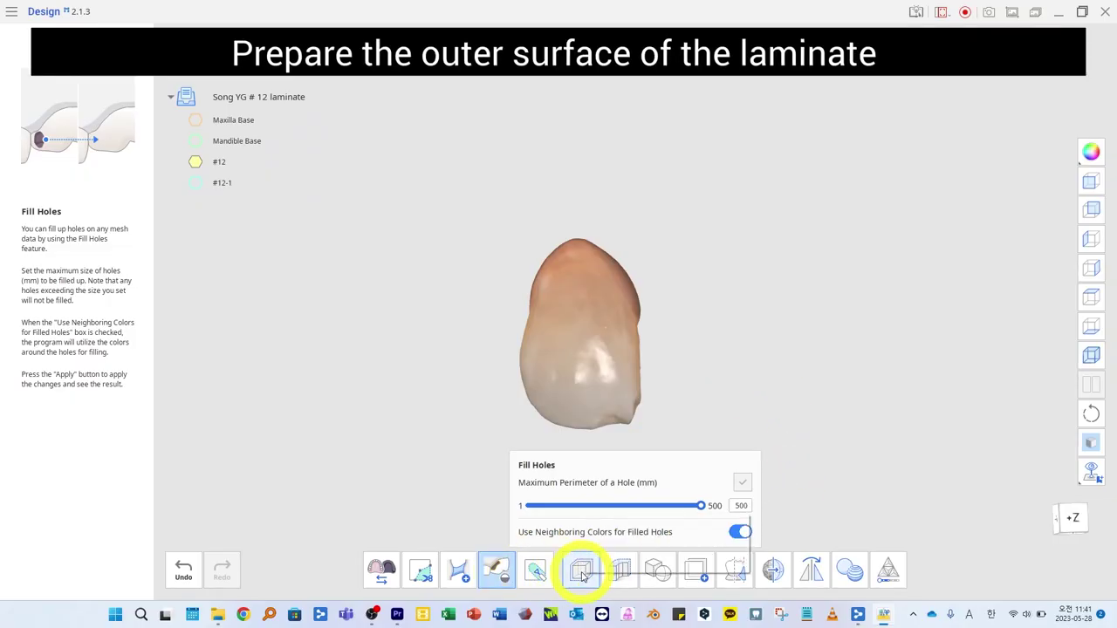
- Create a 0.1 mm offset of the hole-filled #12 mesh as the laminate's outer surface
{"action": "left_click", "coordinate": [608, 558]}
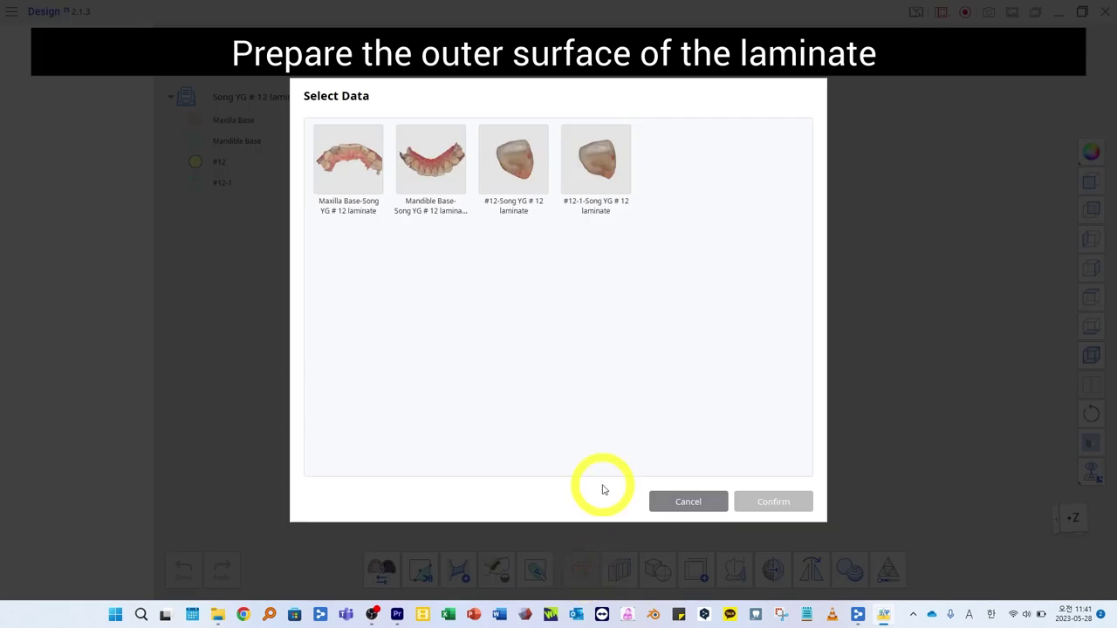
{"action": "left_click", "coordinate": [514, 157]}
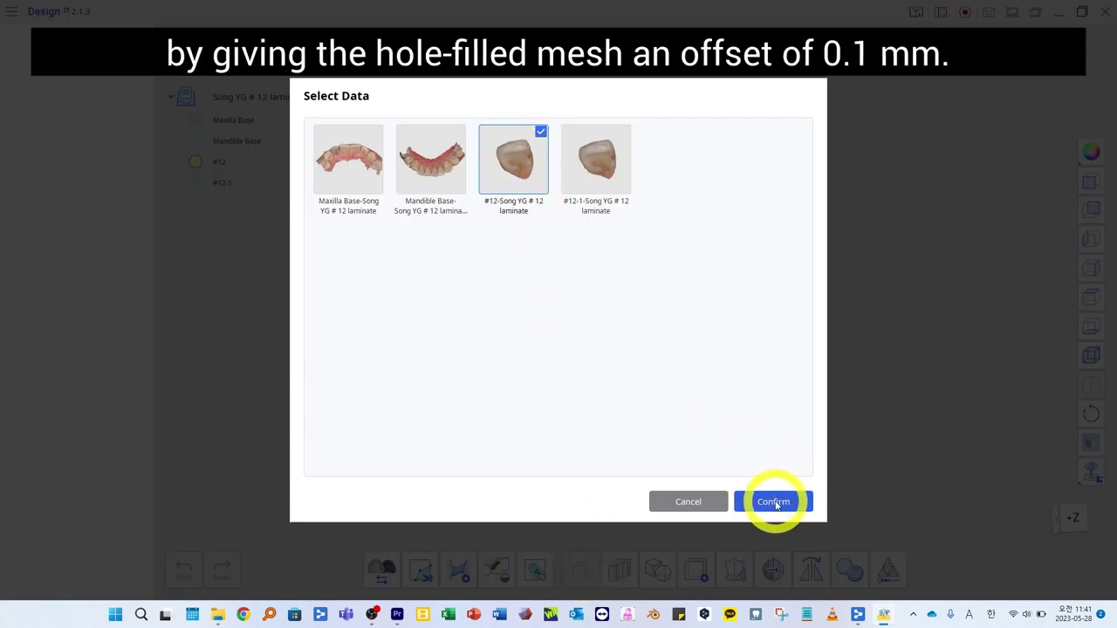
{"action": "left_click", "coordinate": [774, 502]}
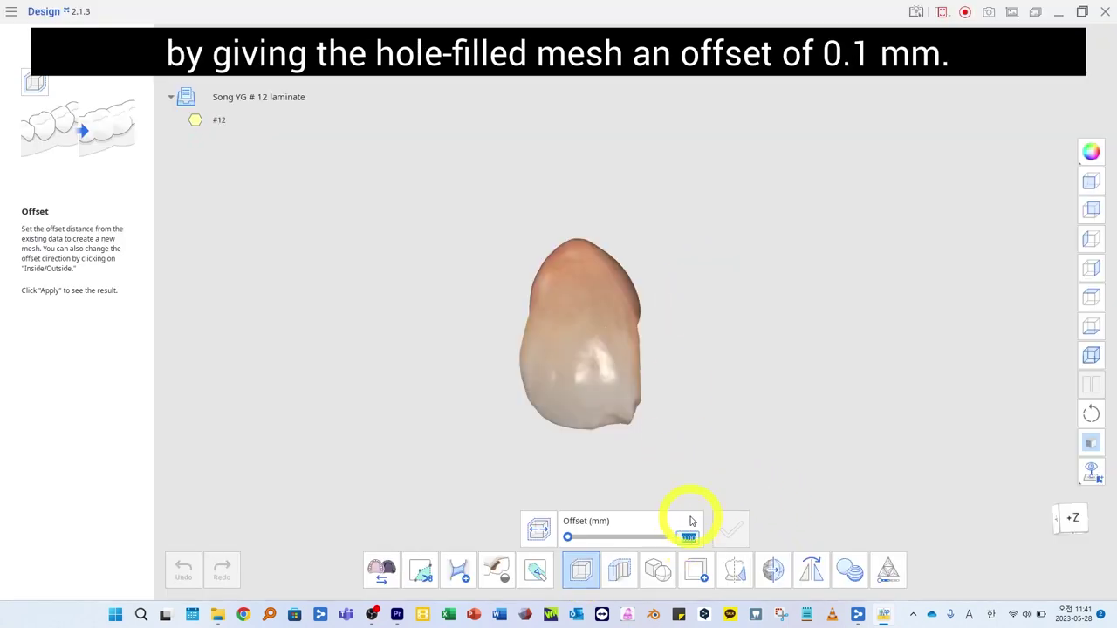
{"action": "left_click", "coordinate": [731, 528]}
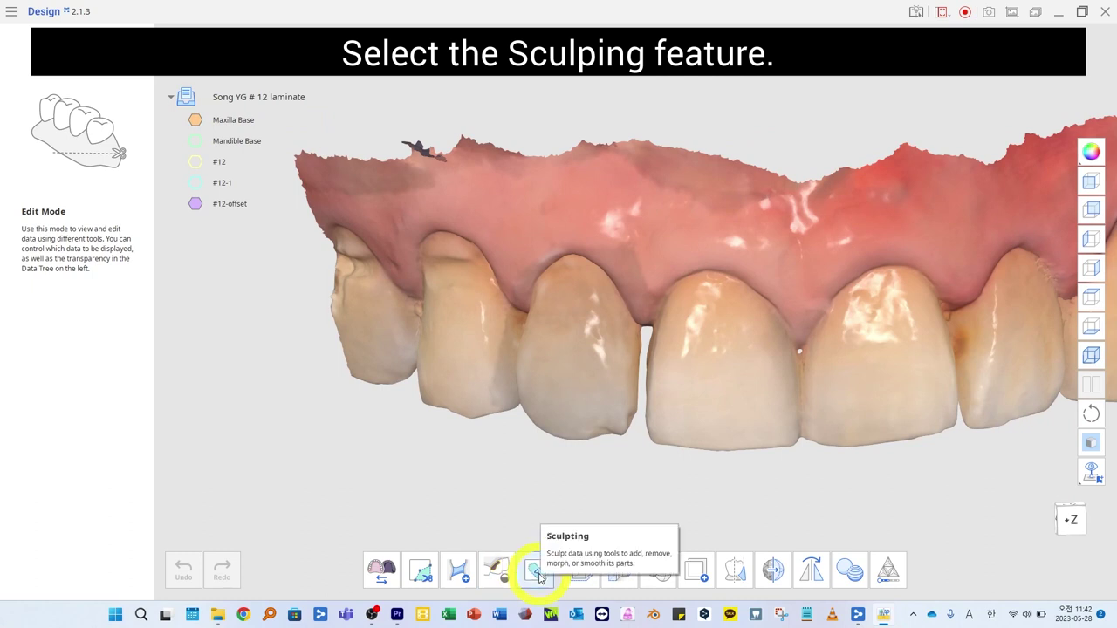
- Start Sculpting and lock the Maxilla Base against deformation
{"action": "left_click", "coordinate": [538, 573]}
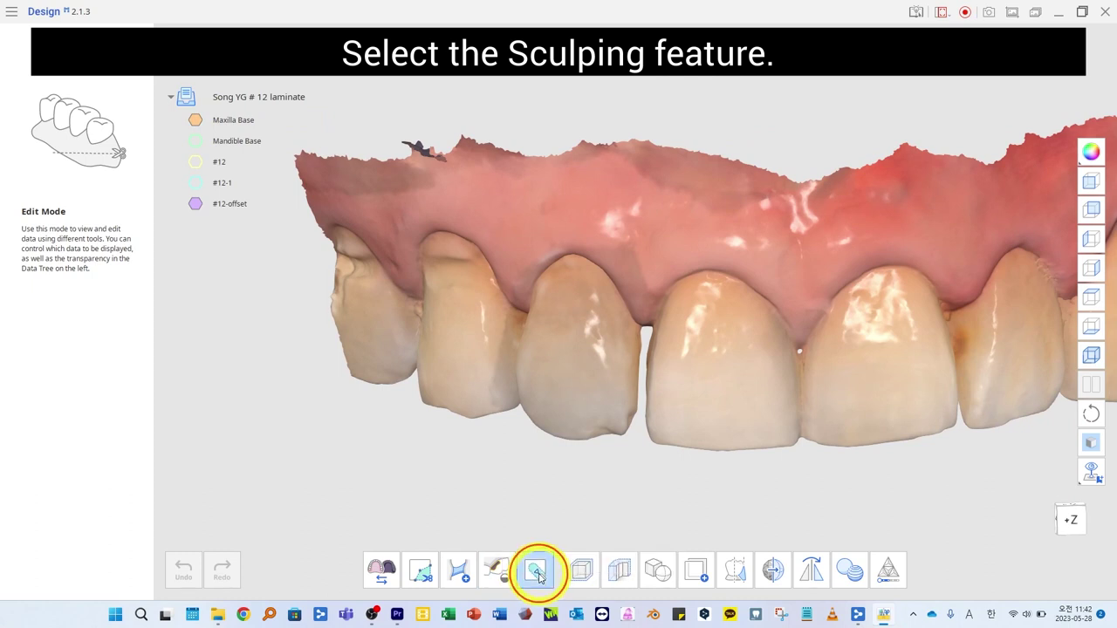
{"action": "right_click", "coordinate": [234, 124]}
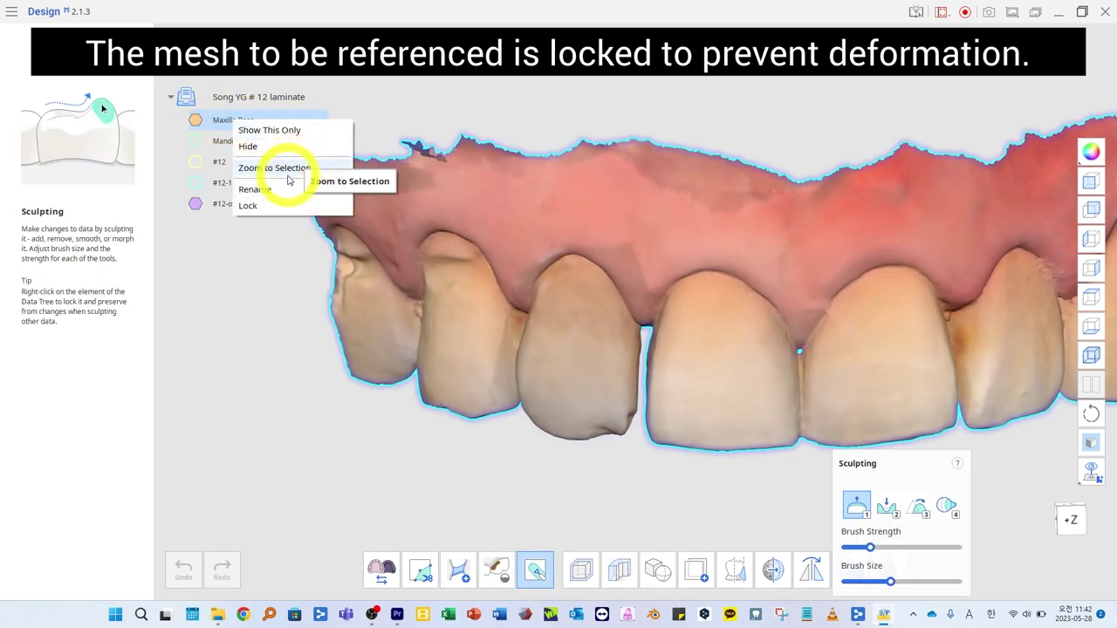
{"action": "left_click", "coordinate": [248, 206]}
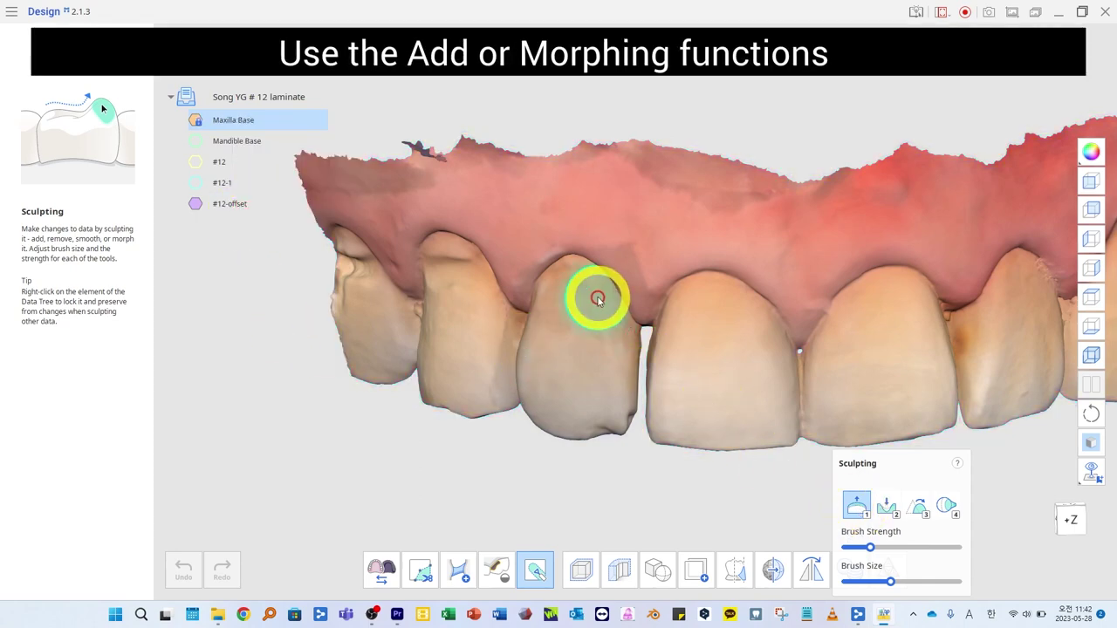
- Enlarge the sculpting brush and add material along the mesial side of the #12 offset mesh
{"action": "scroll", "coordinate": [611, 322], "scroll_direction": "up", "scroll_amount": 3}
{"action": "left_click_drag", "start_coordinate": [891, 581], "coordinate": [909, 581]}
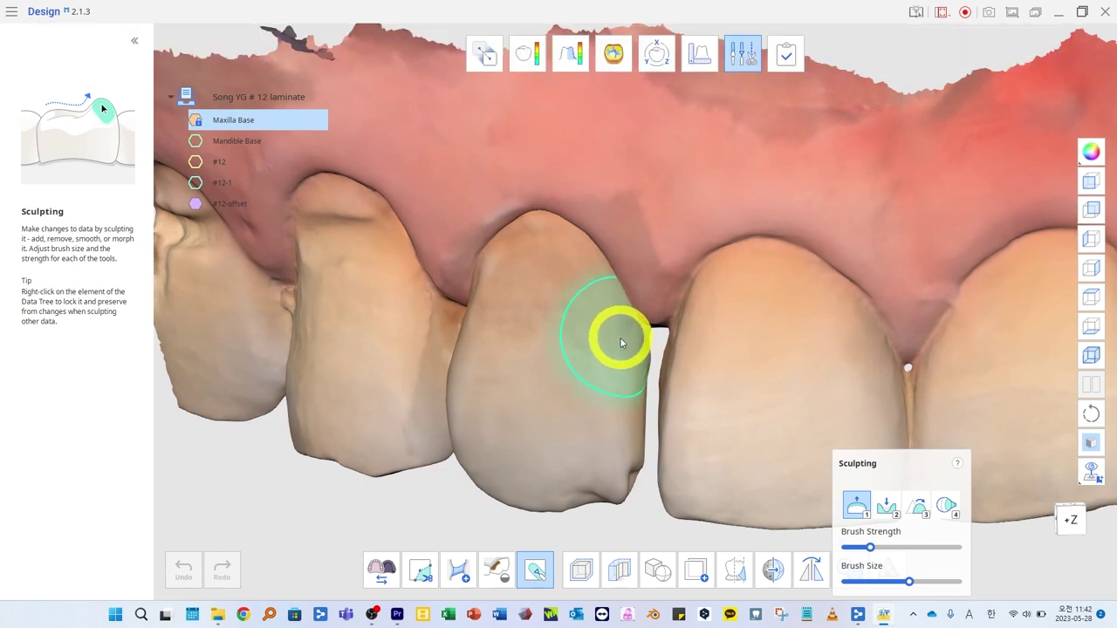
{"action": "mouse_move", "coordinate": [640, 464]}
{"action": "left_mouse_down"}
{"action": "mouse_move", "coordinate": [601, 511]}
{"action": "mouse_move", "coordinate": [643, 399]}
{"action": "mouse_move", "coordinate": [637, 407]}
{"action": "left_mouse_up"}
{"action": "mouse_move", "coordinate": [638, 407]}
{"action": "right_mouse_down"}
{"action": "mouse_move", "coordinate": [643, 349]}
{"action": "mouse_move", "coordinate": [676, 354]}
{"action": "mouse_move", "coordinate": [651, 324]}
{"action": "mouse_move", "coordinate": [651, 406]}
{"action": "right_mouse_up"}
- Reshape the #12 offset mesh with the Morph tool and a larger brush, working on the mesial contour and labial surface
{"action": "key", "text": "4"}
{"action": "left_click_drag", "start_coordinate": [915, 582], "coordinate": [926, 581]}
{"action": "mouse_move", "coordinate": [638, 406]}
{"action": "left_mouse_down"}
{"action": "mouse_move", "coordinate": [652, 380]}
{"action": "mouse_move", "coordinate": [643, 436]}
{"action": "left_mouse_up"}
{"action": "mouse_move", "coordinate": [643, 436]}
{"action": "right_mouse_down"}
{"action": "mouse_move", "coordinate": [675, 282]}
{"action": "mouse_move", "coordinate": [664, 298]}
{"action": "right_mouse_up"}
{"action": "left_click_drag", "start_coordinate": [664, 298], "coordinate": [628, 224]}
{"action": "mouse_move", "coordinate": [629, 224]}
{"action": "right_mouse_down"}
{"action": "mouse_move", "coordinate": [666, 256]}
{"action": "mouse_move", "coordinate": [778, 302]}
{"action": "mouse_move", "coordinate": [654, 262]}
{"action": "right_mouse_up"}
{"action": "left_click_drag", "start_coordinate": [654, 262], "coordinate": [652, 258]}
{"action": "mouse_move", "coordinate": [652, 258]}
{"action": "right_mouse_down"}
{"action": "mouse_move", "coordinate": [666, 219]}
{"action": "mouse_move", "coordinate": [623, 221]}
{"action": "mouse_move", "coordinate": [591, 302]}
{"action": "right_mouse_up"}
{"action": "left_click_drag", "start_coordinate": [591, 302], "coordinate": [618, 285]}
{"action": "right_click_drag", "start_coordinate": [618, 285], "coordinate": [661, 341]}
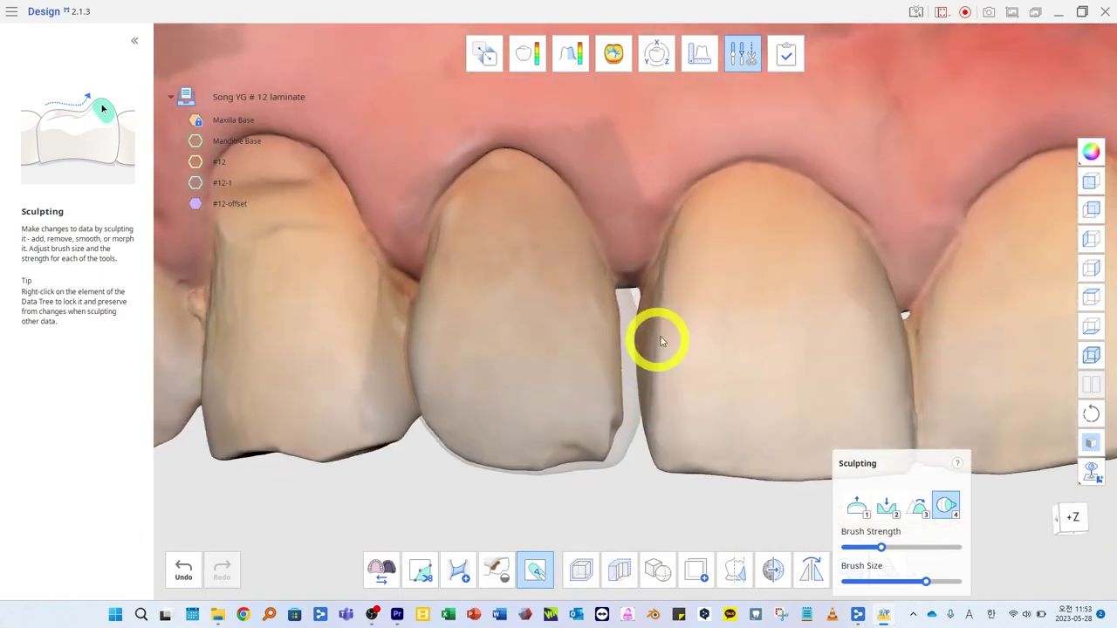
- Display the meshes in solid colours instead of scan texture and adjust the opacity of #12-offset
{"action": "scroll", "coordinate": [661, 341], "scroll_direction": "down", "scroll_amount": 5}
{"action": "left_click", "coordinate": [1091, 152]}
{"action": "left_click", "coordinate": [1066, 187]}
{"action": "right_click_drag", "start_coordinate": [711, 270], "coordinate": [257, 204]}
{"action": "left_click_drag", "start_coordinate": [256, 204], "coordinate": [252, 205]}
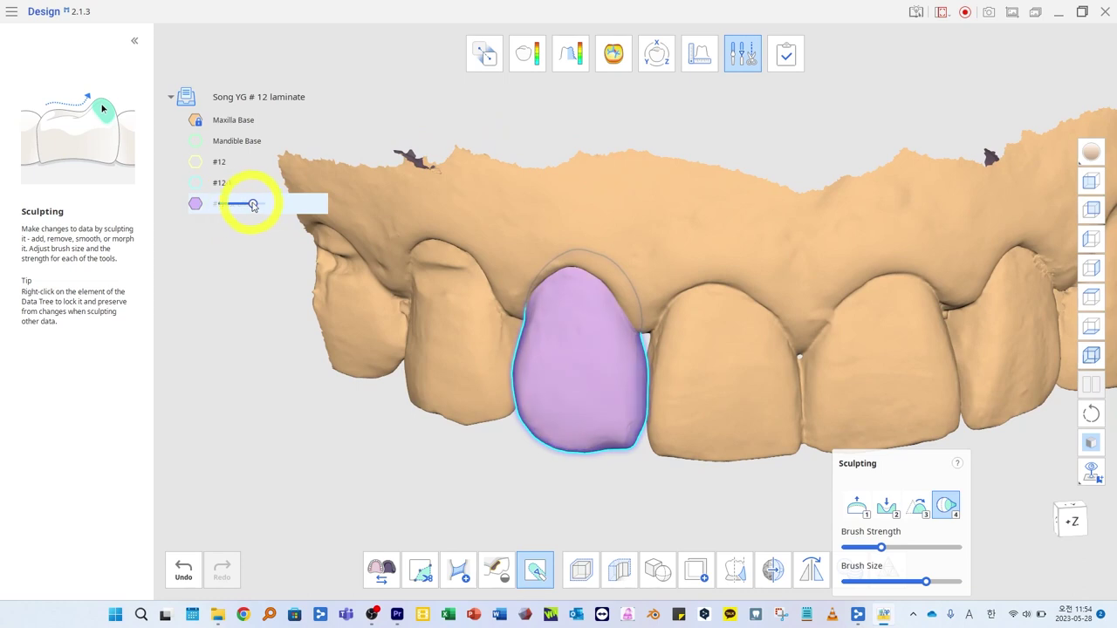
- Add material to the incisal edge of #12-offset with the Add sculpting brush
{"action": "left_click", "coordinate": [857, 506]}
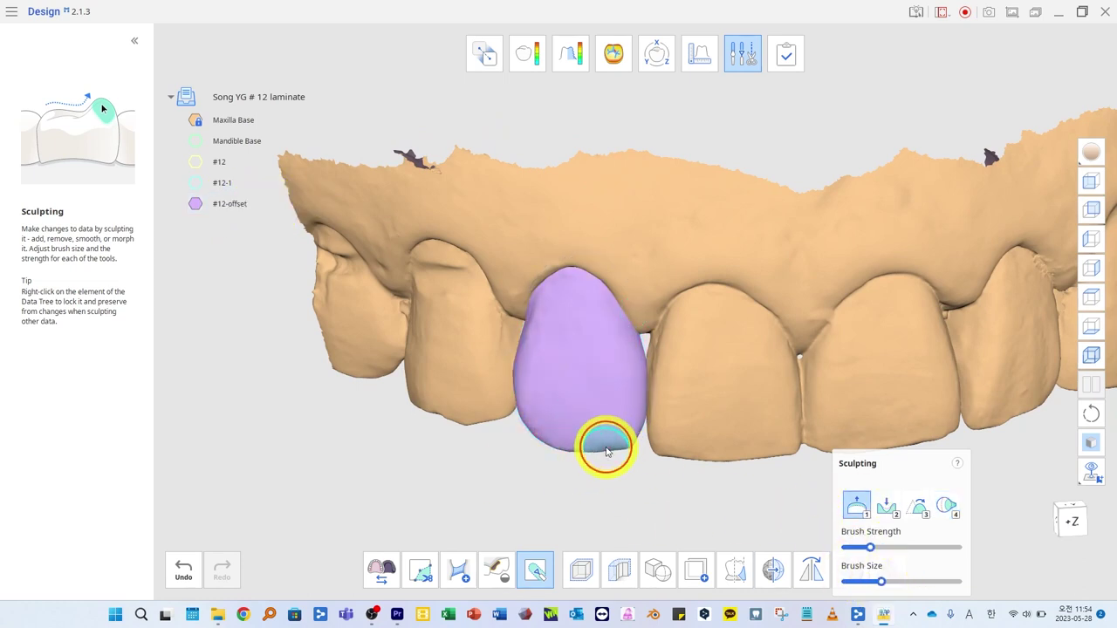
{"action": "right_click_drag", "start_coordinate": [612, 455], "coordinate": [566, 437]}
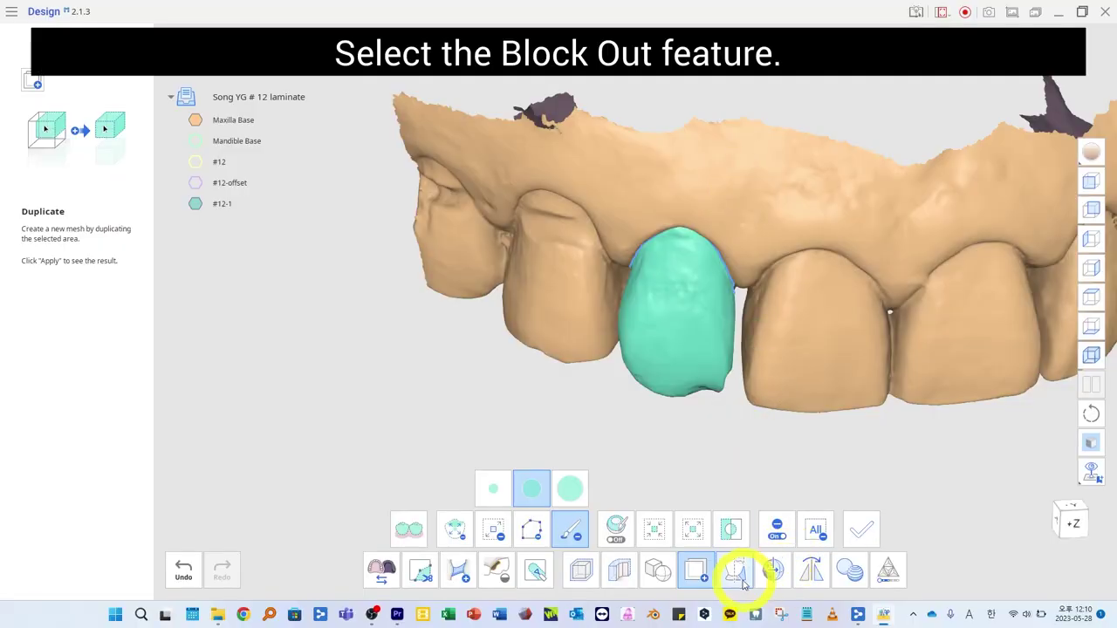
- Block out the undercuts of #12-1 at a 0.00 angle, with the insertion direction set from the labial view
{"action": "left_click", "coordinate": [737, 573]}
{"action": "left_click", "coordinate": [678, 159]}
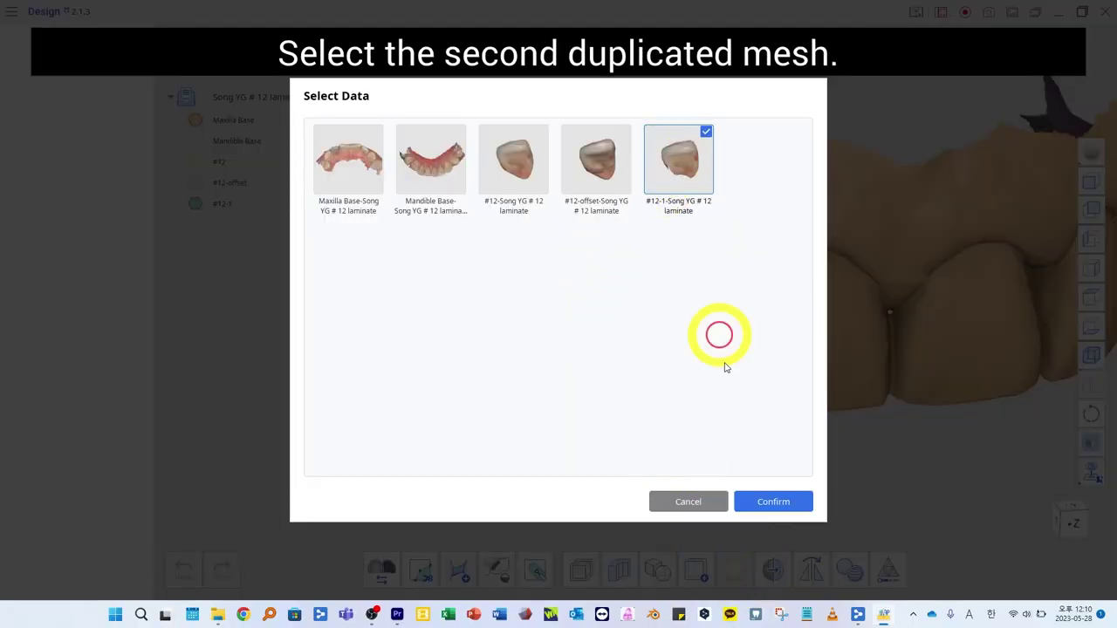
{"action": "left_click", "coordinate": [775, 502]}
{"action": "left_click_drag", "start_coordinate": [775, 323], "coordinate": [717, 392]}
{"action": "left_click_drag", "start_coordinate": [696, 471], "coordinate": [661, 282]}
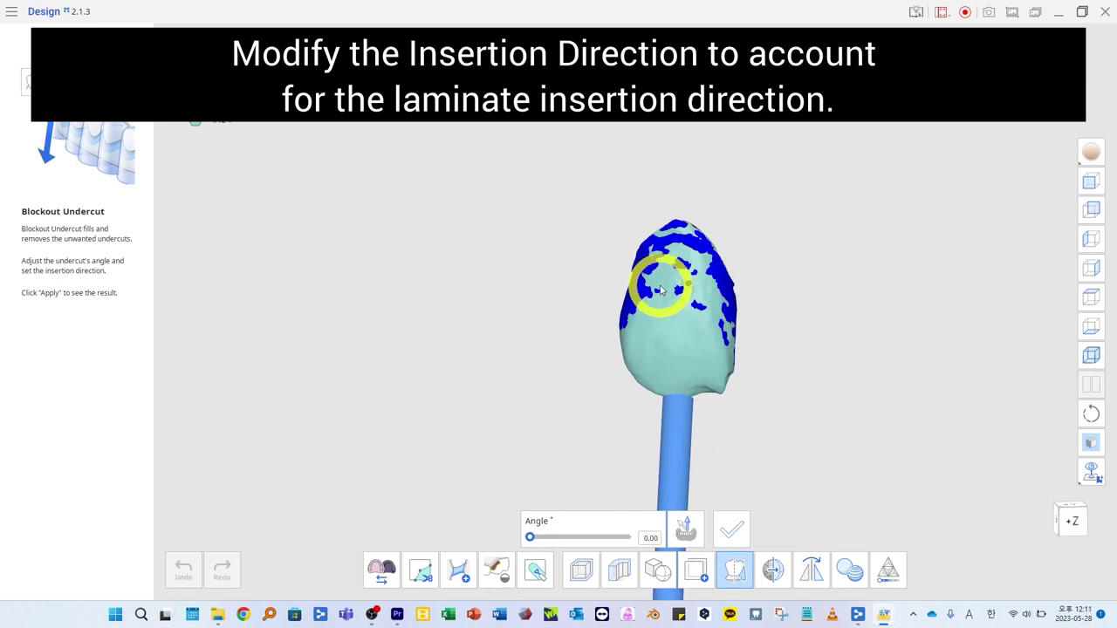
{"action": "left_click", "coordinate": [685, 530]}
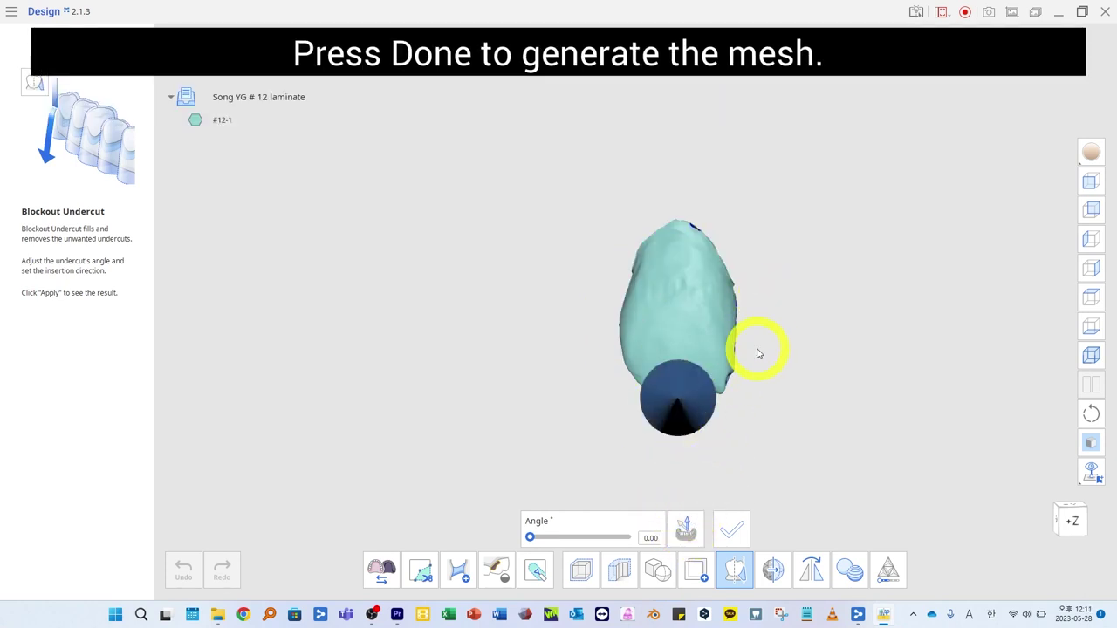
{"action": "left_click", "coordinate": [734, 530]}
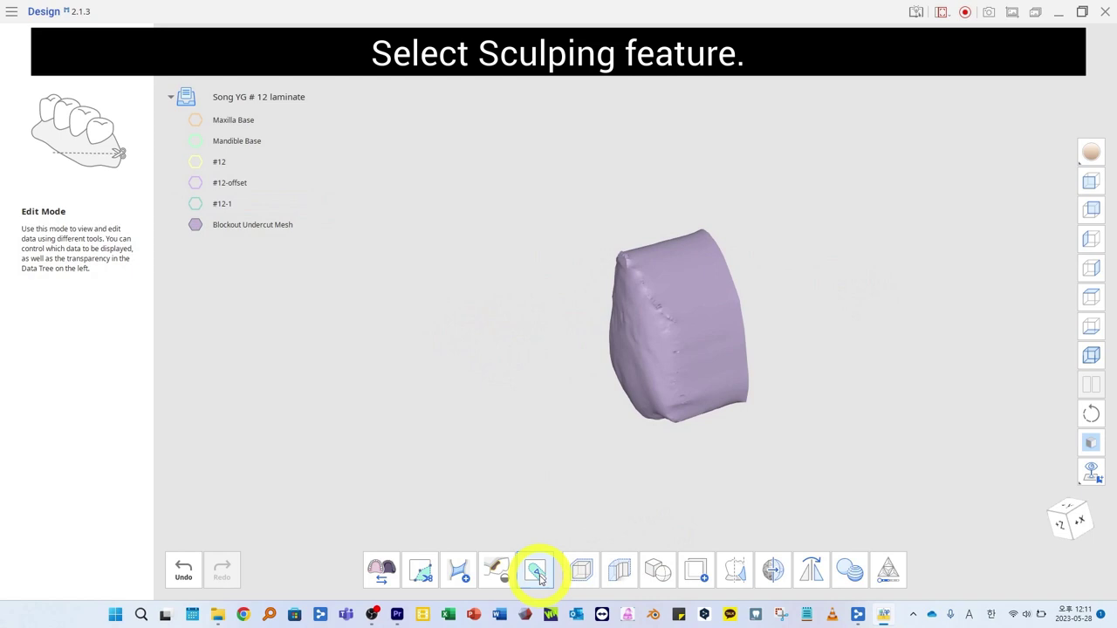
- Smooth the sharp edges of the Blockout Undercut Mesh all around with a smaller sculpting brush
{"action": "left_click", "coordinate": [535, 572]}
{"action": "left_click", "coordinate": [916, 506]}
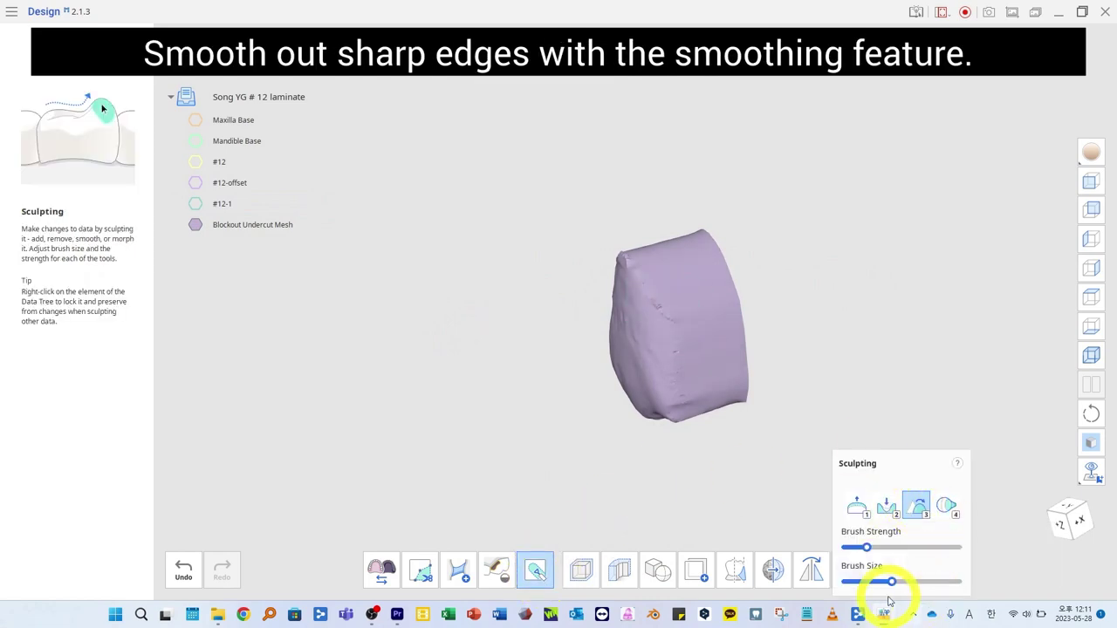
{"action": "scroll", "coordinate": [703, 328], "scroll_direction": "up", "scroll_amount": 3}
{"action": "right_click_drag", "start_coordinate": [643, 217], "coordinate": [613, 237]}
{"action": "right_click_drag", "start_coordinate": [688, 309], "coordinate": [655, 237]}
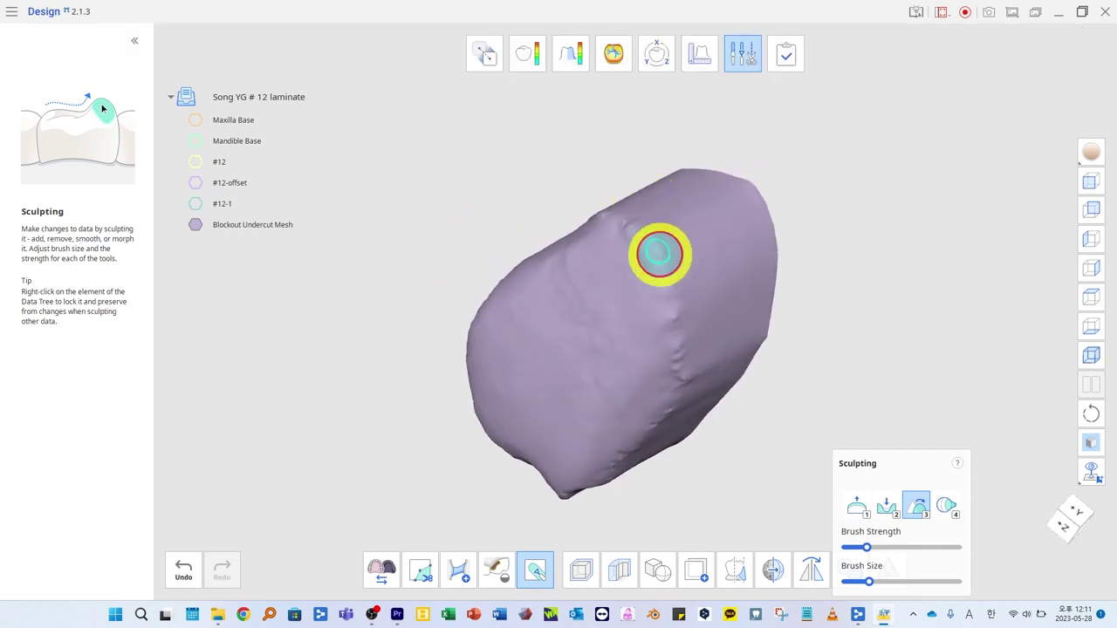
{"action": "right_click_drag", "start_coordinate": [680, 364], "coordinate": [675, 446]}
{"action": "right_click_drag", "start_coordinate": [651, 496], "coordinate": [598, 572]}
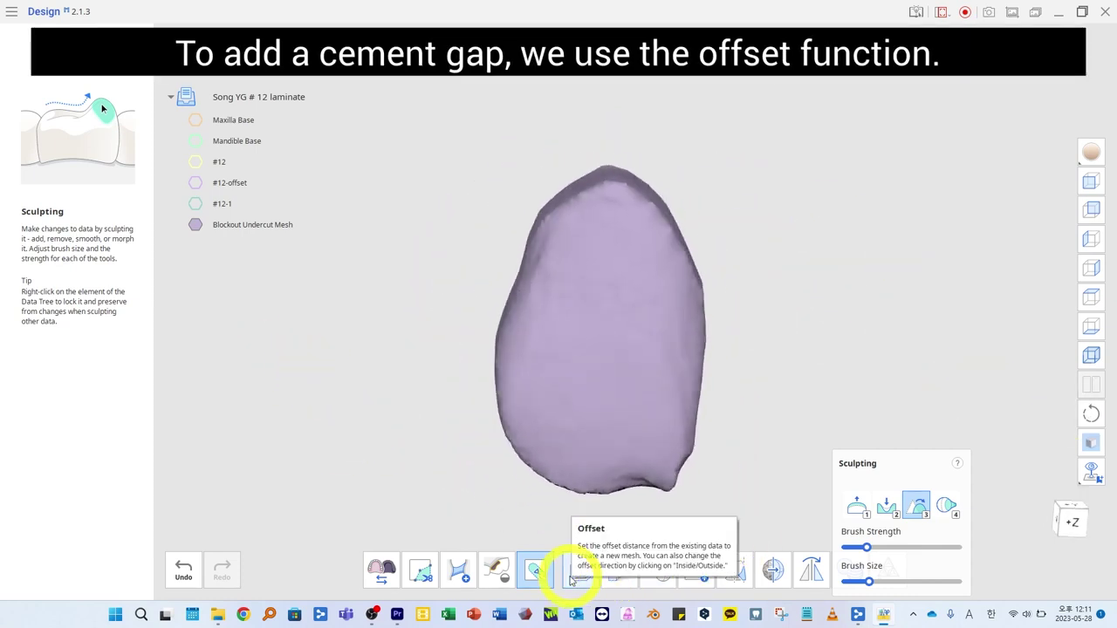
- Create a 0.03 mm offset of the Blockout Undercut Mesh for the cement gap and rename it 0.03
{"action": "left_click", "coordinate": [575, 571]}
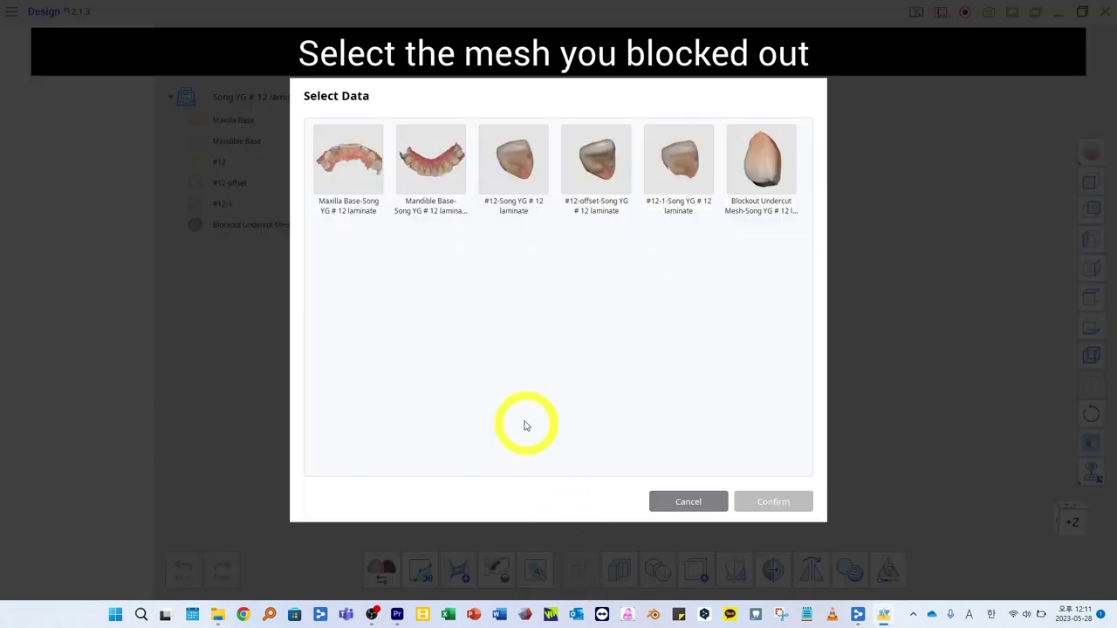
{"action": "left_click", "coordinate": [759, 157]}
{"action": "left_click", "coordinate": [773, 502]}
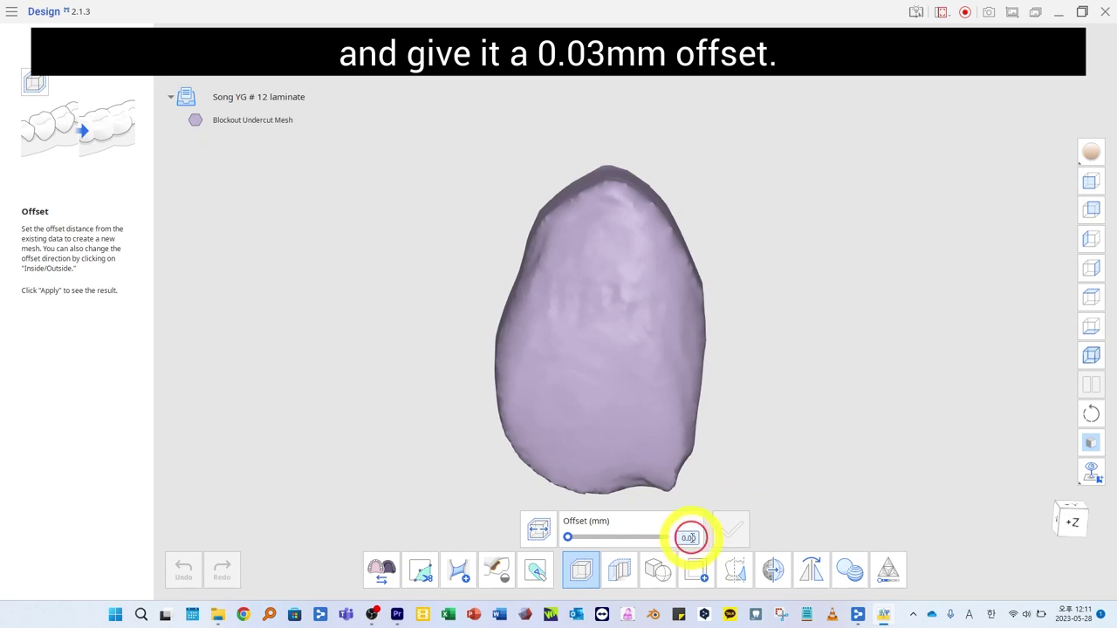
{"action": "left_click", "coordinate": [724, 535]}
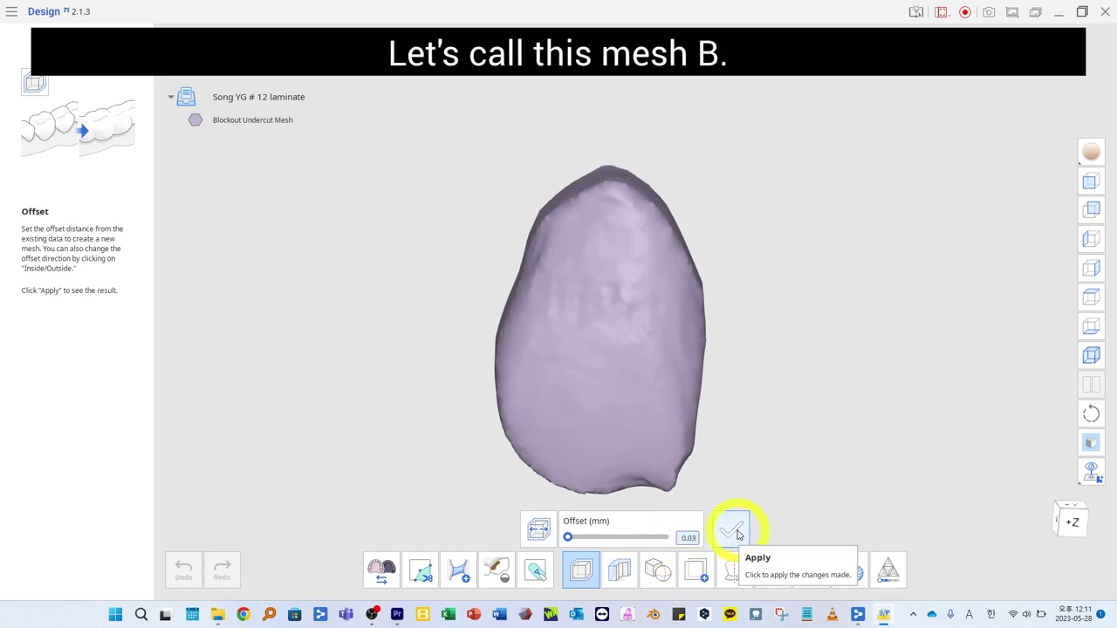
{"action": "left_click", "coordinate": [735, 532]}
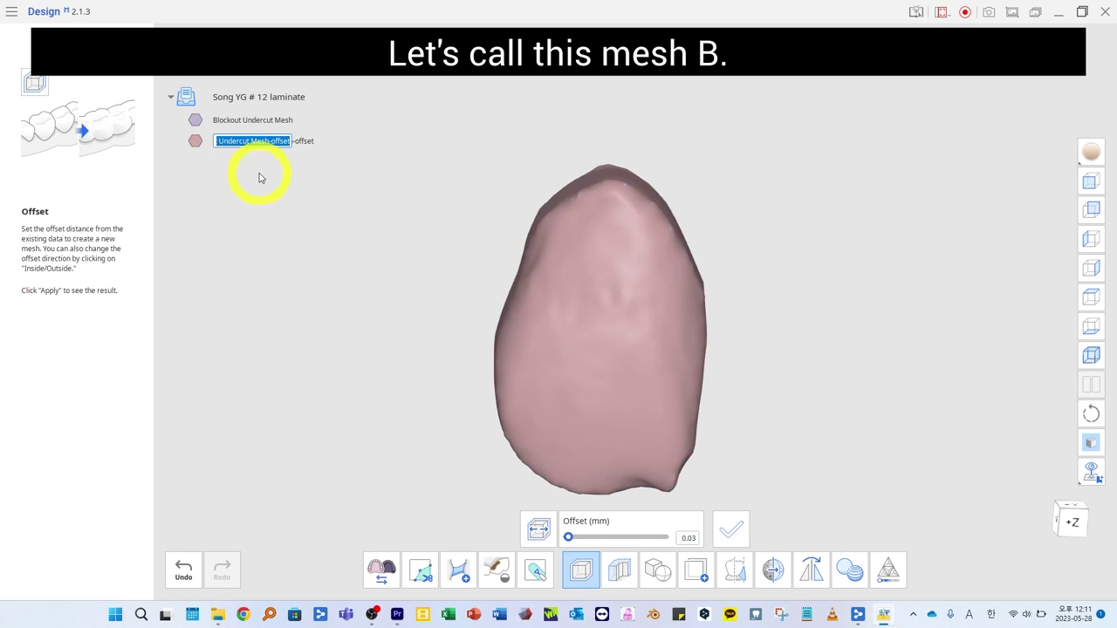
{"action": "type", "text": "B"}
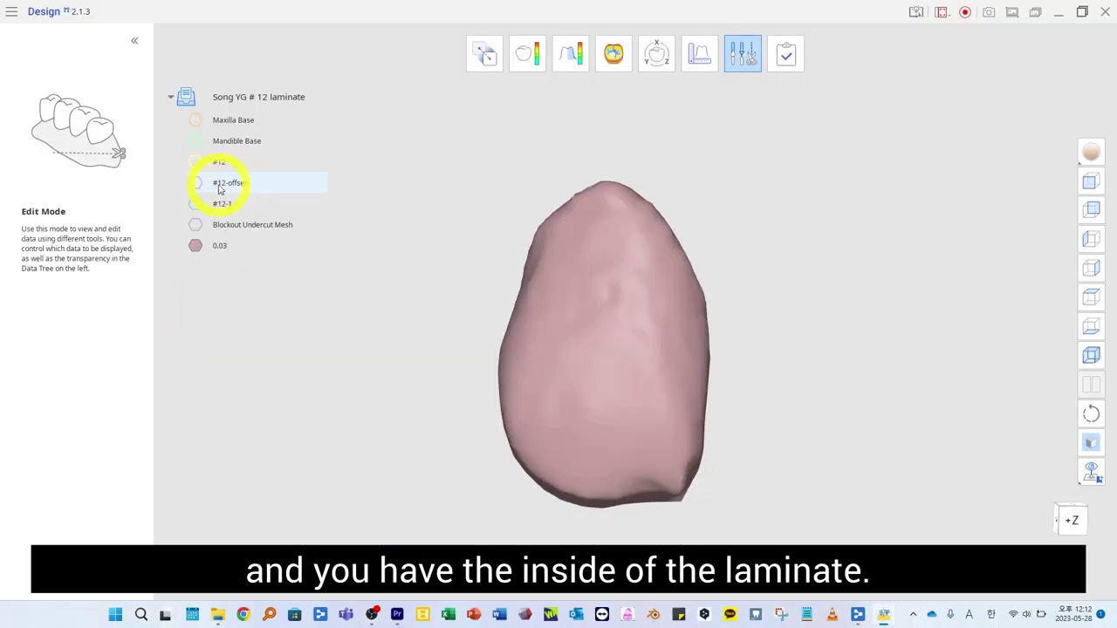
- Show the #12-offset and Maxilla Base meshes alongside the 0.03 mesh
{"action": "left_click", "coordinate": [225, 183]}
{"action": "left_click", "coordinate": [196, 119]}
{"action": "right_click_drag", "start_coordinate": [823, 453], "coordinate": [860, 428]}
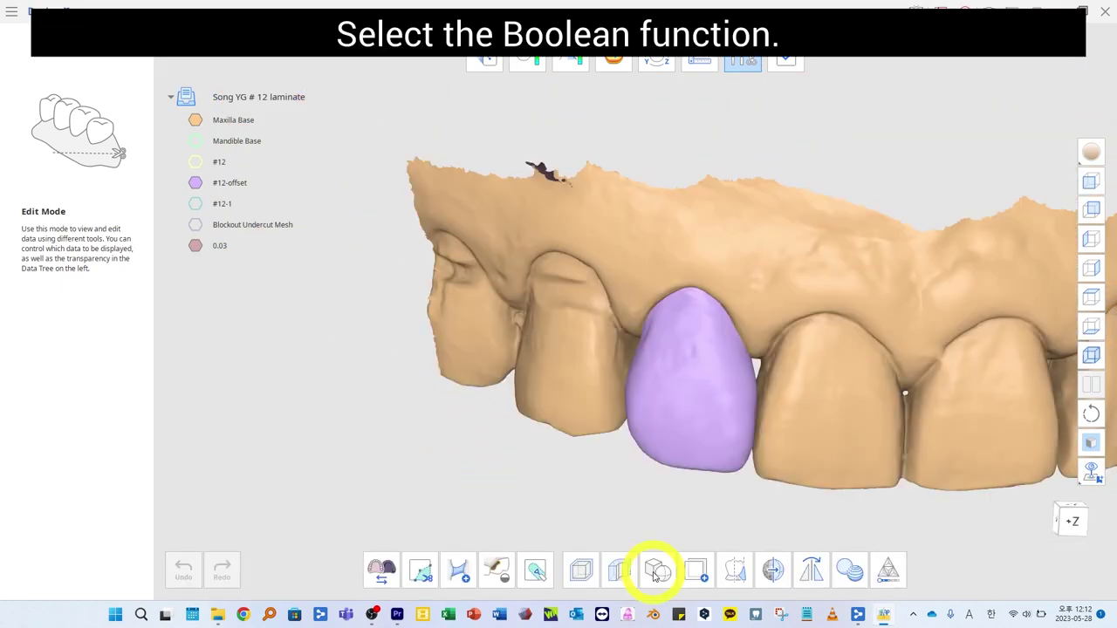
- Cut the Maxilla Base and the 0.03 mesh out of #12-offset with a Boolean and name the result Laminate
{"action": "left_click", "coordinate": [658, 569]}
{"action": "left_click", "coordinate": [655, 530]}
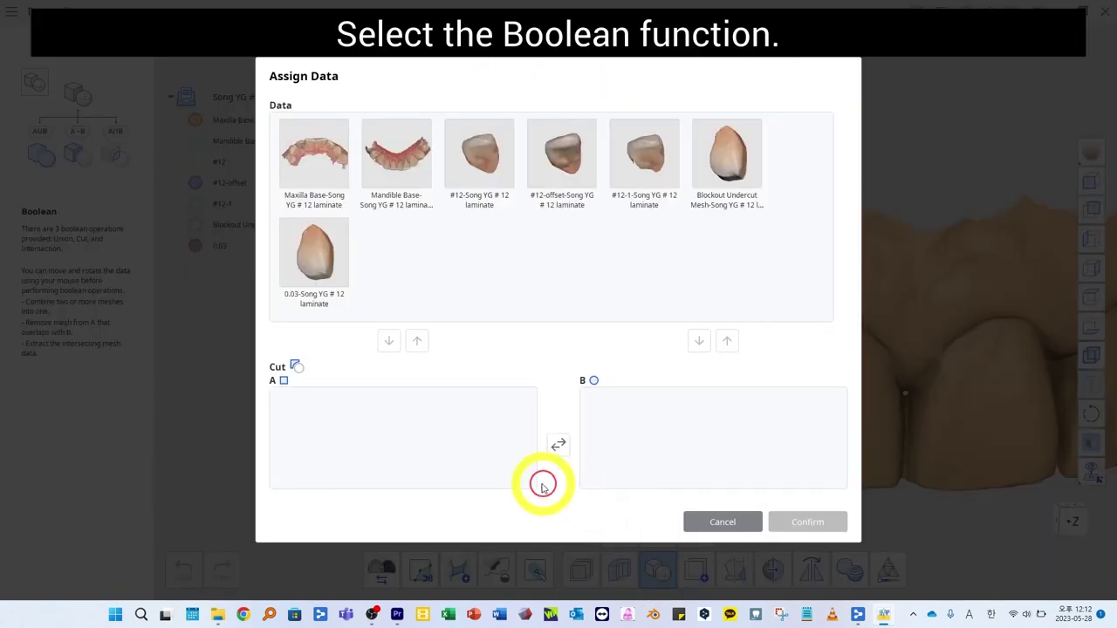
{"action": "left_click", "coordinate": [532, 150]}
{"action": "left_click", "coordinate": [388, 343]}
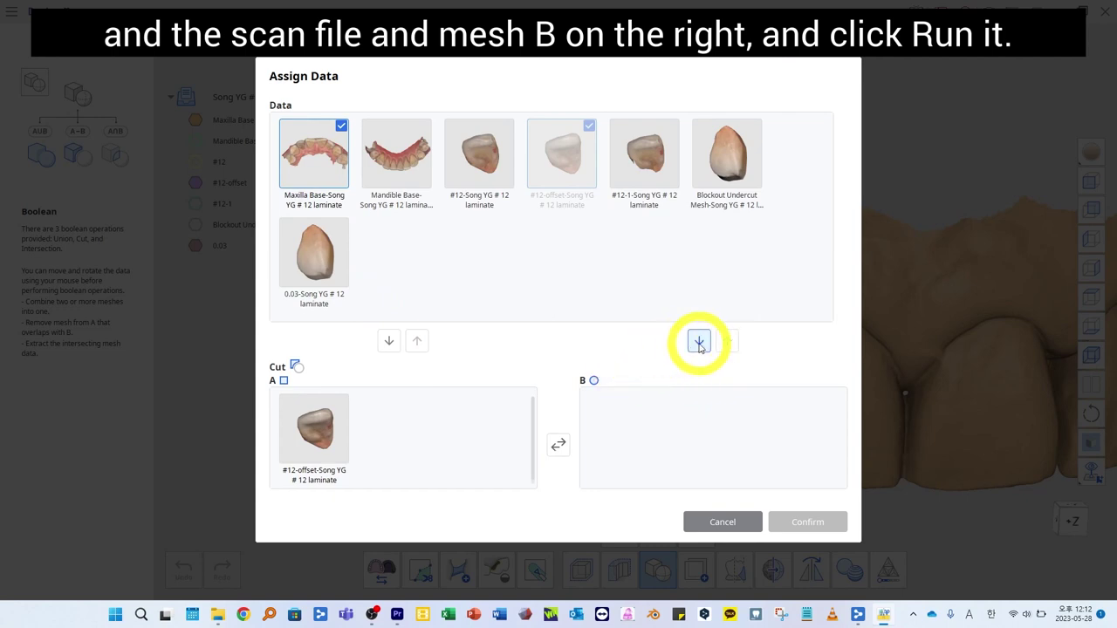
{"action": "left_click", "coordinate": [698, 340]}
{"action": "left_click", "coordinate": [319, 257]}
{"action": "left_click", "coordinate": [698, 340]}
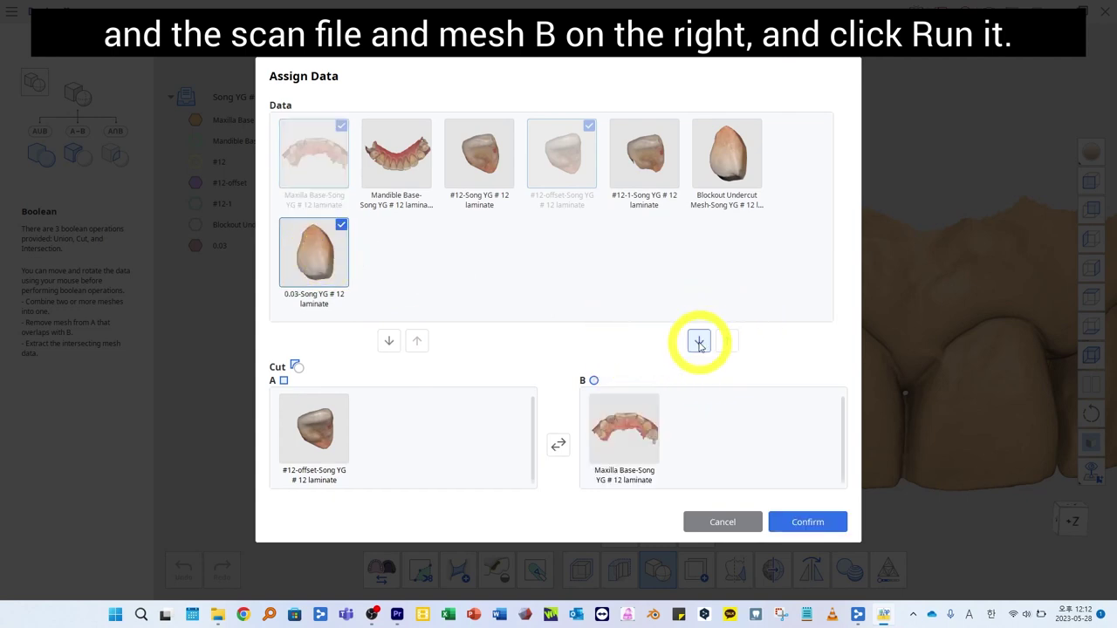
{"action": "left_click", "coordinate": [807, 522]}
- Isolate the Laminate mesh, trim away the loose debris beside its upper edge, and show the Maxilla Base again
{"action": "left_click", "coordinate": [189, 117]}
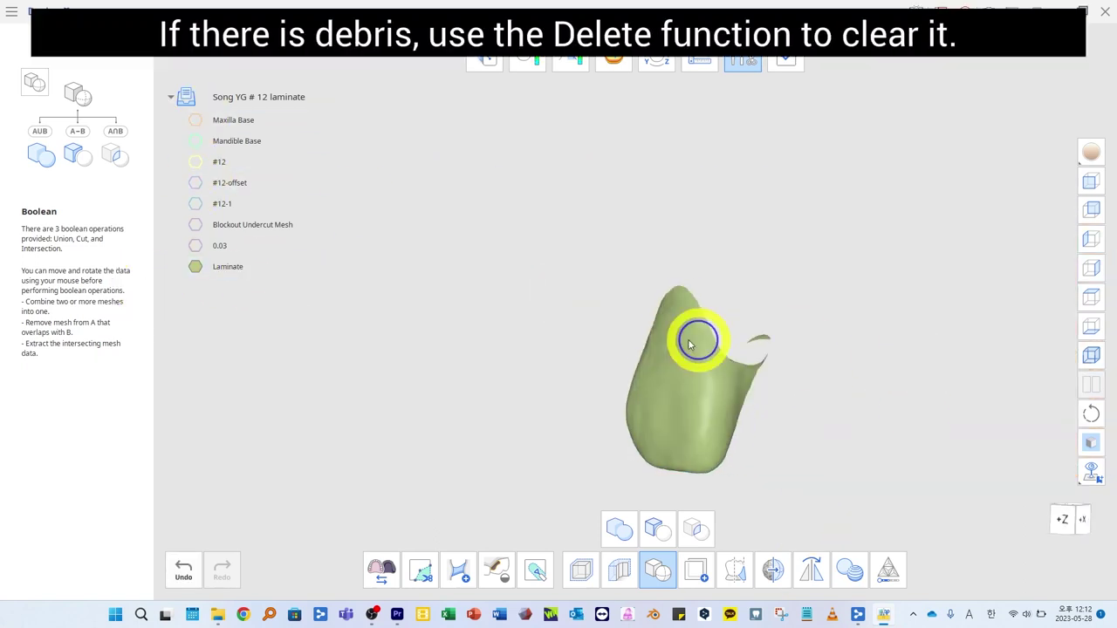
{"action": "right_click_drag", "start_coordinate": [689, 343], "coordinate": [810, 232]}
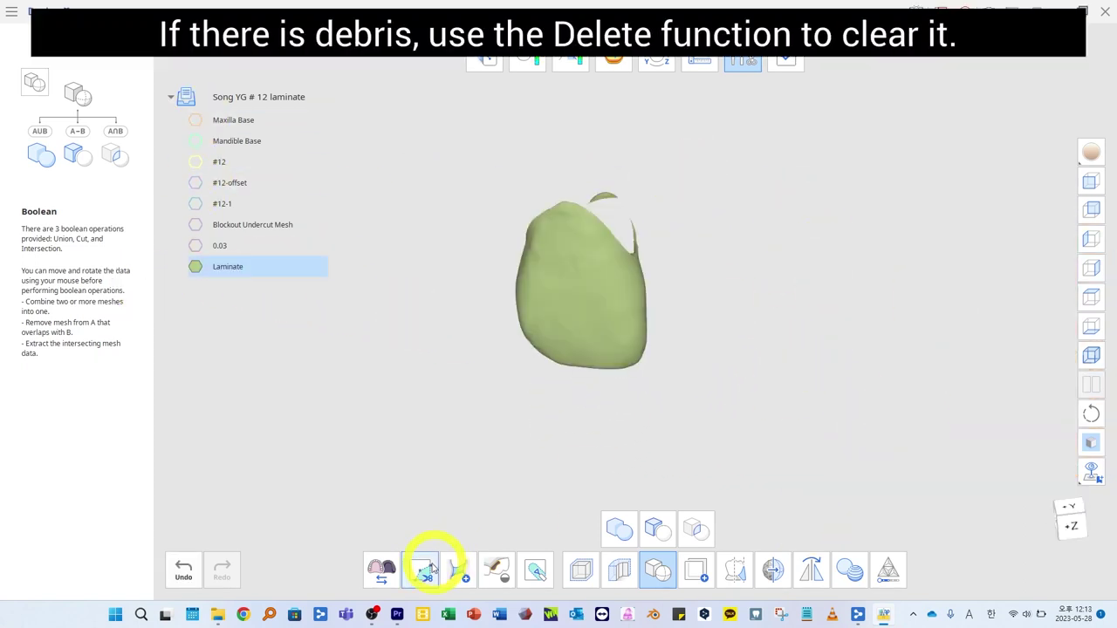
{"action": "left_click", "coordinate": [420, 569]}
{"action": "left_click", "coordinate": [663, 201]}
{"action": "left_click", "coordinate": [861, 529]}
{"action": "right_click_drag", "start_coordinate": [611, 462], "coordinate": [353, 312]}
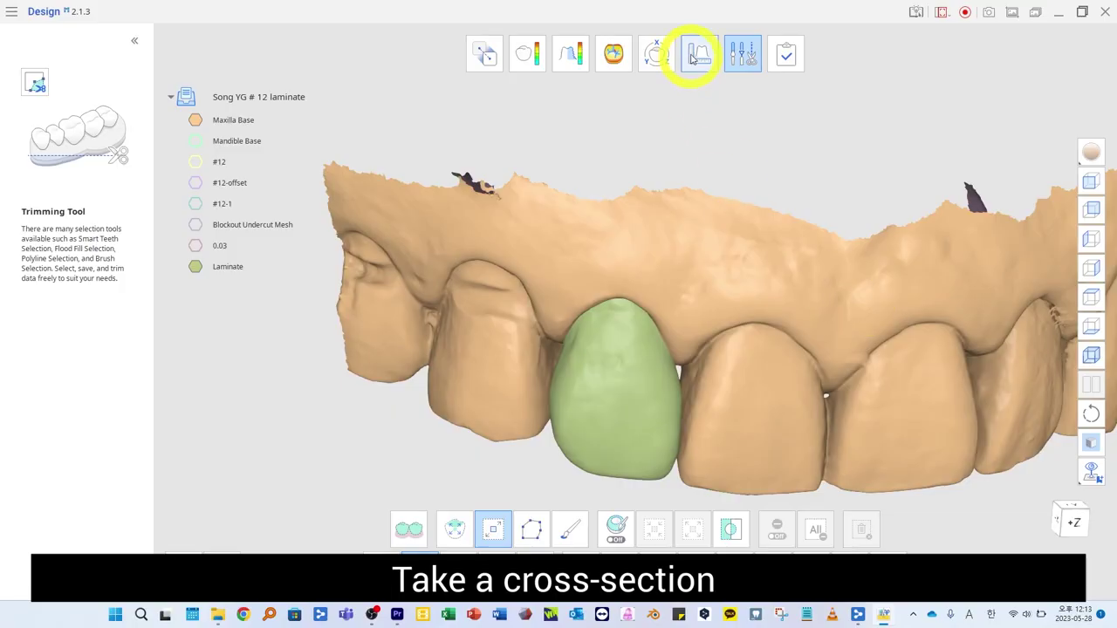
- Create two crossing section lines through the Laminate and Maxilla Base, one along the tooth's long axis and one mesiodistally
{"action": "left_click", "coordinate": [690, 56]}
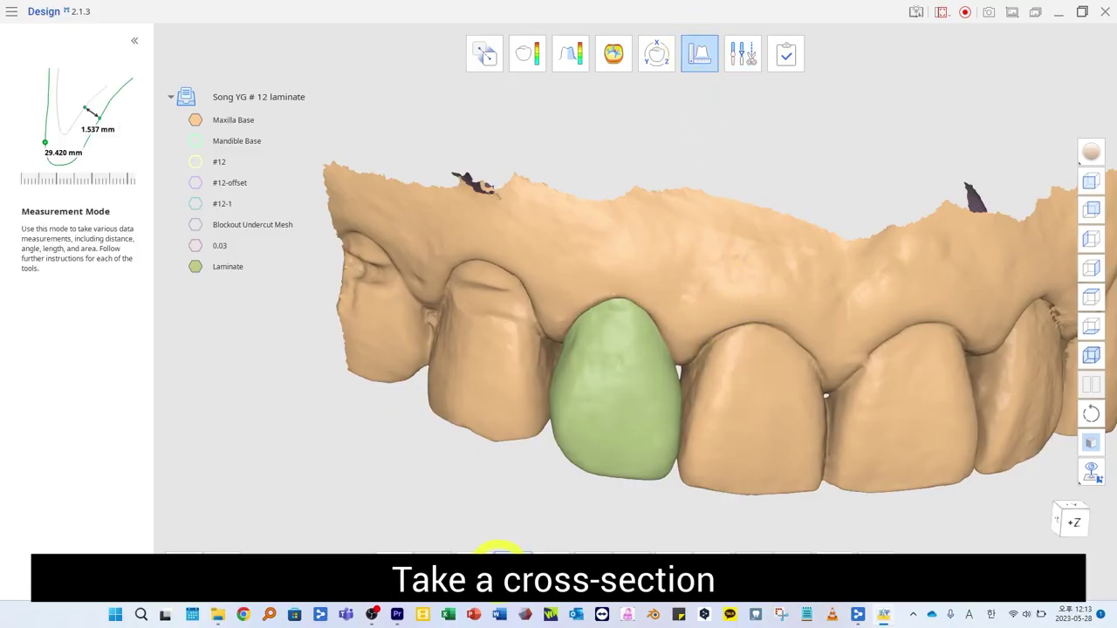
{"action": "left_click", "coordinate": [394, 570]}
{"action": "mouse_move", "coordinate": [629, 248]}
{"action": "left_mouse_down"}
{"action": "mouse_move", "coordinate": [606, 486]}
{"action": "mouse_move", "coordinate": [614, 480]}
{"action": "left_mouse_up"}
{"action": "right_click_drag", "start_coordinate": [701, 519], "coordinate": [659, 290]}
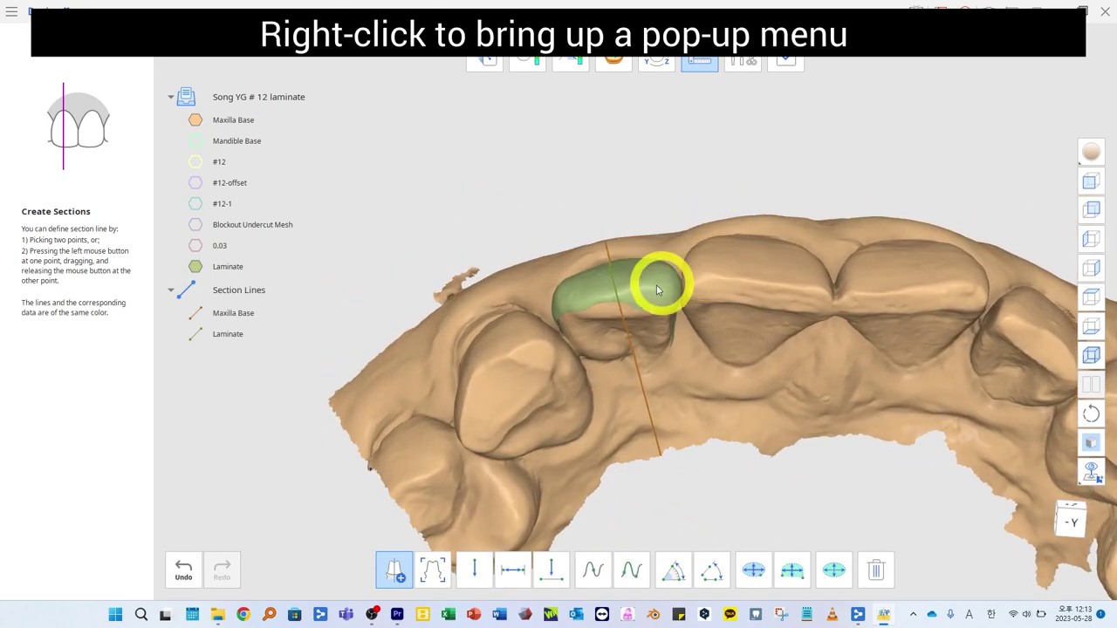
{"action": "left_click_drag", "start_coordinate": [515, 311], "coordinate": [733, 279]}
- Show only the Section Lines, hiding all the meshes
{"action": "left_click", "coordinate": [229, 289]}
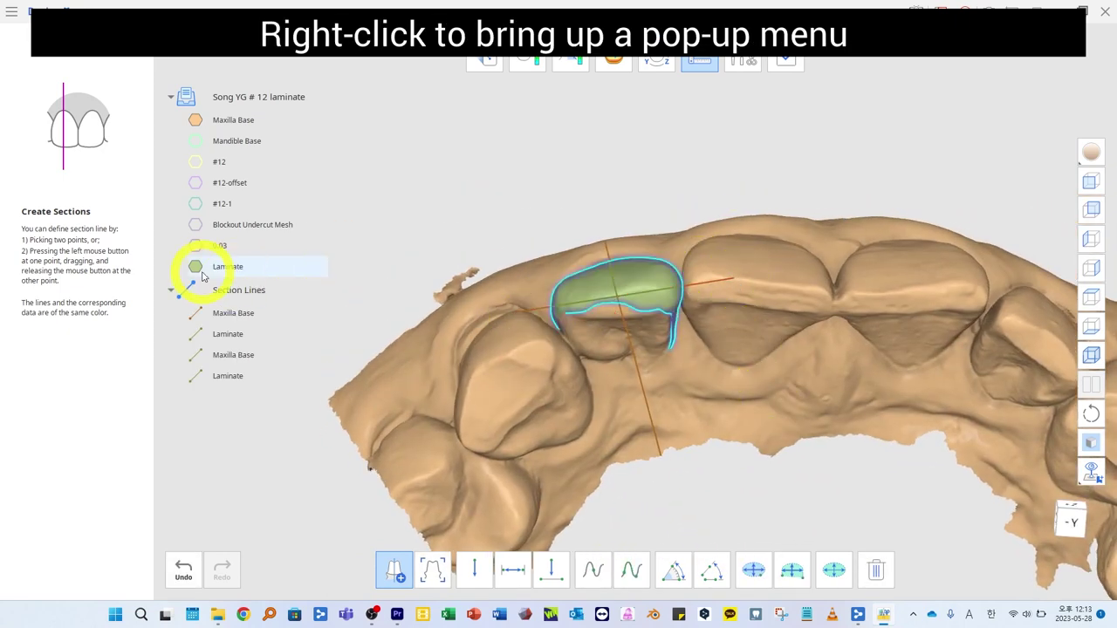
{"action": "right_click", "coordinate": [231, 297]}
{"action": "left_click", "coordinate": [266, 301]}
{"action": "right_click_drag", "start_coordinate": [643, 355], "coordinate": [585, 334]}
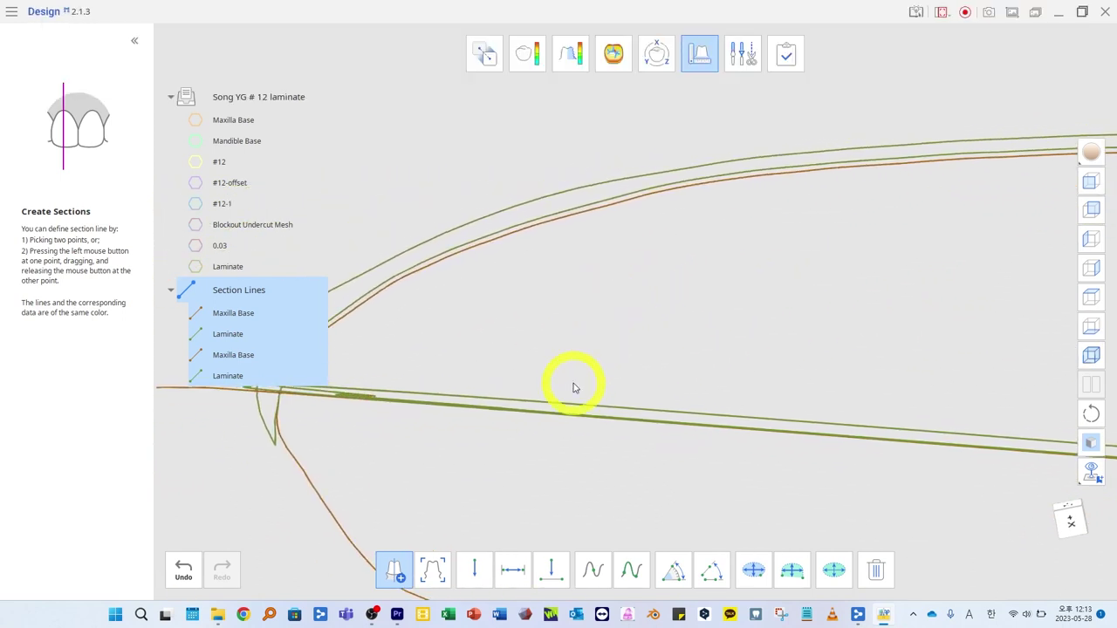
- Measure the cement gap between the Maxilla Base and Laminate section lines, and the laminate's thickness beside it
{"action": "left_click", "coordinate": [512, 570]}
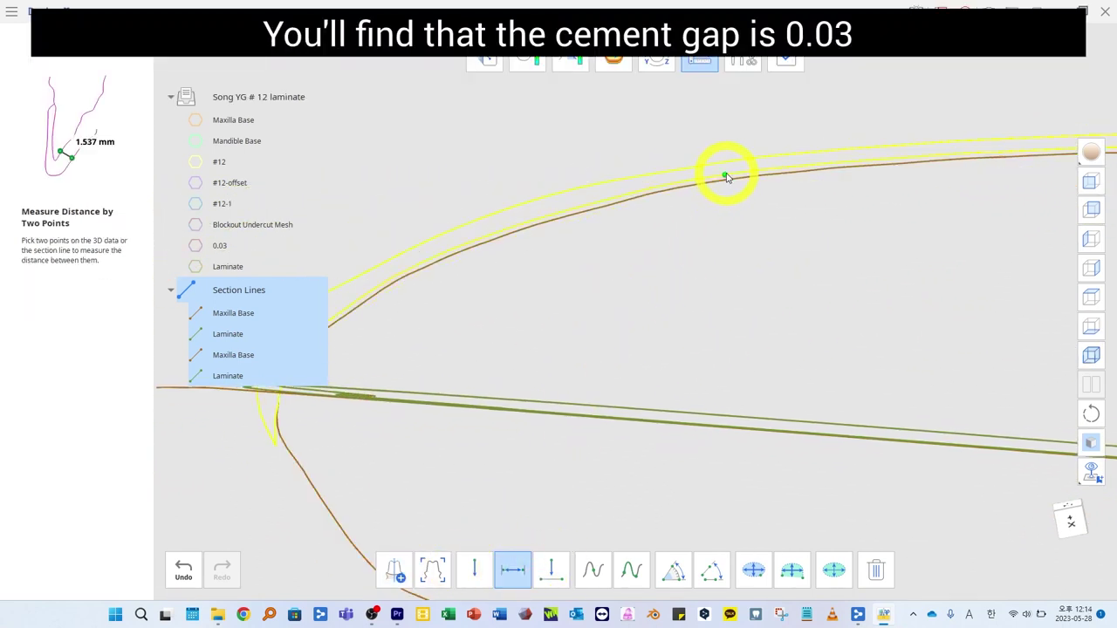
{"action": "left_click", "coordinate": [805, 167]}
{"action": "right_click_drag", "start_coordinate": [835, 204], "coordinate": [735, 224]}
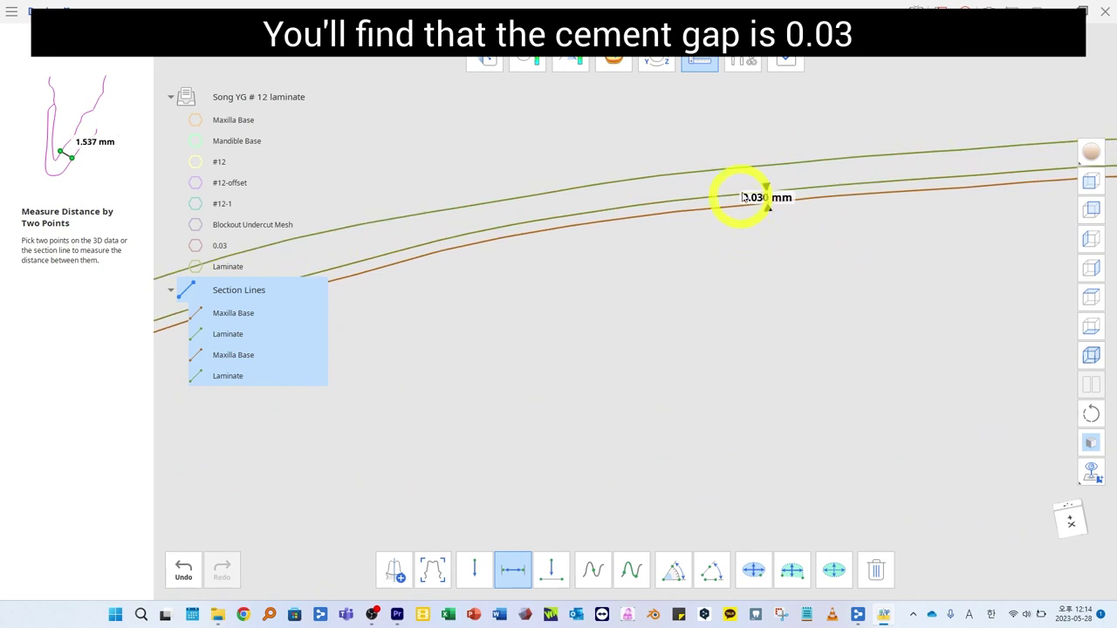
{"action": "left_click", "coordinate": [725, 170]}
{"action": "left_click", "coordinate": [732, 195]}
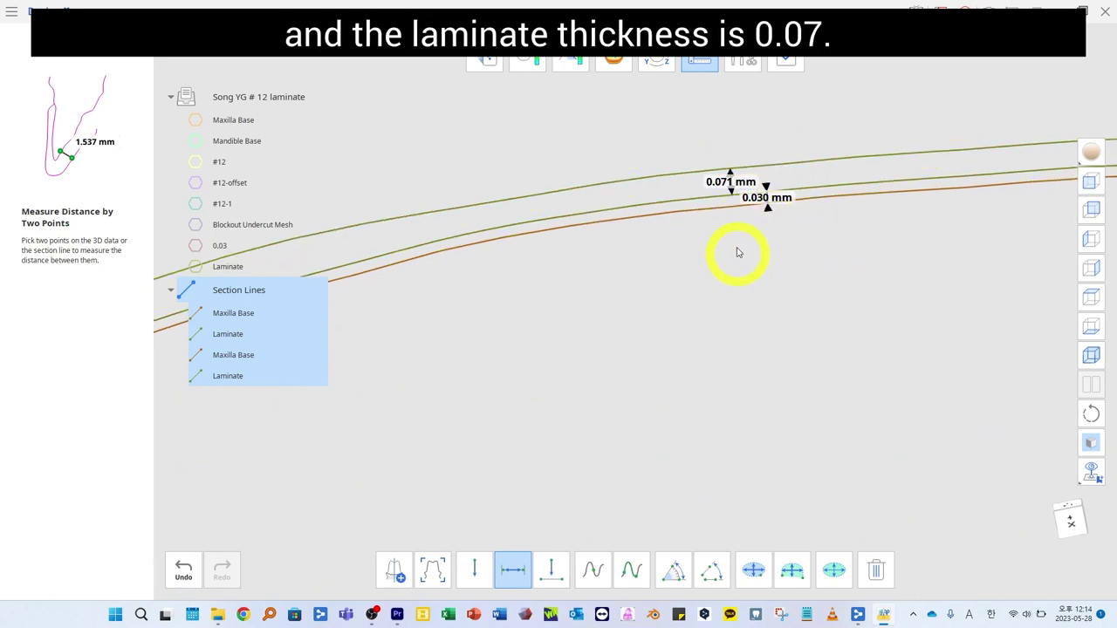
{"action": "right_click_drag", "start_coordinate": [781, 201], "coordinate": [977, 163]}
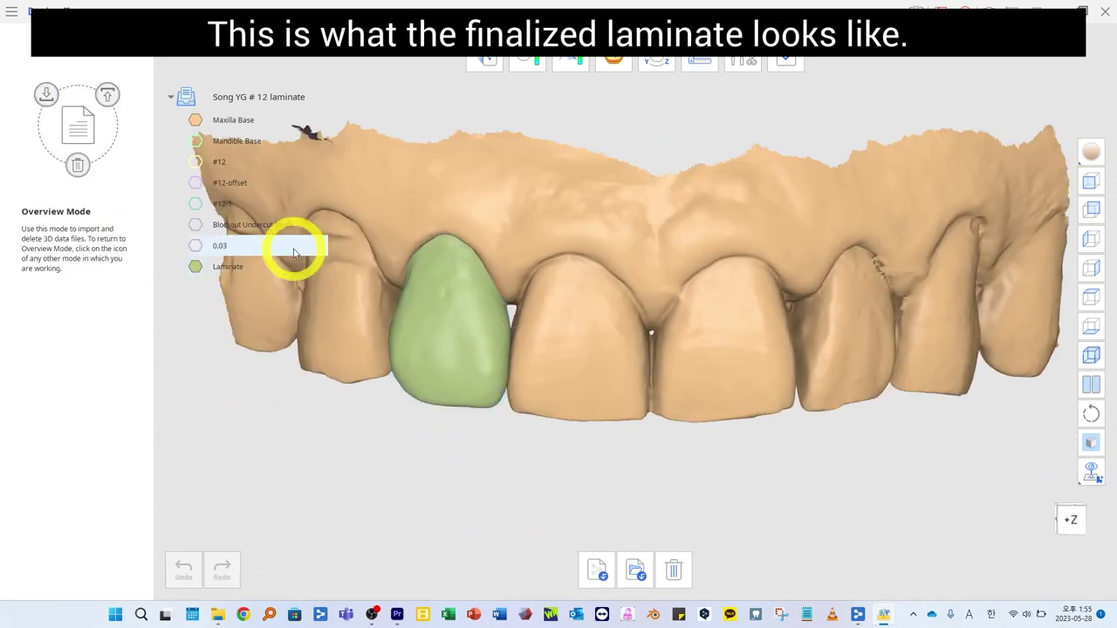
- Make the Laminate mesh nearly transparent to inspect its fit over the #12 tooth
{"action": "scroll", "coordinate": [274, 343], "scroll_direction": "up", "scroll_amount": 5}
{"action": "left_click", "coordinate": [237, 268]}
{"action": "left_click", "coordinate": [258, 268]}
{"action": "left_click_drag", "start_coordinate": [257, 268], "coordinate": [200, 265]}
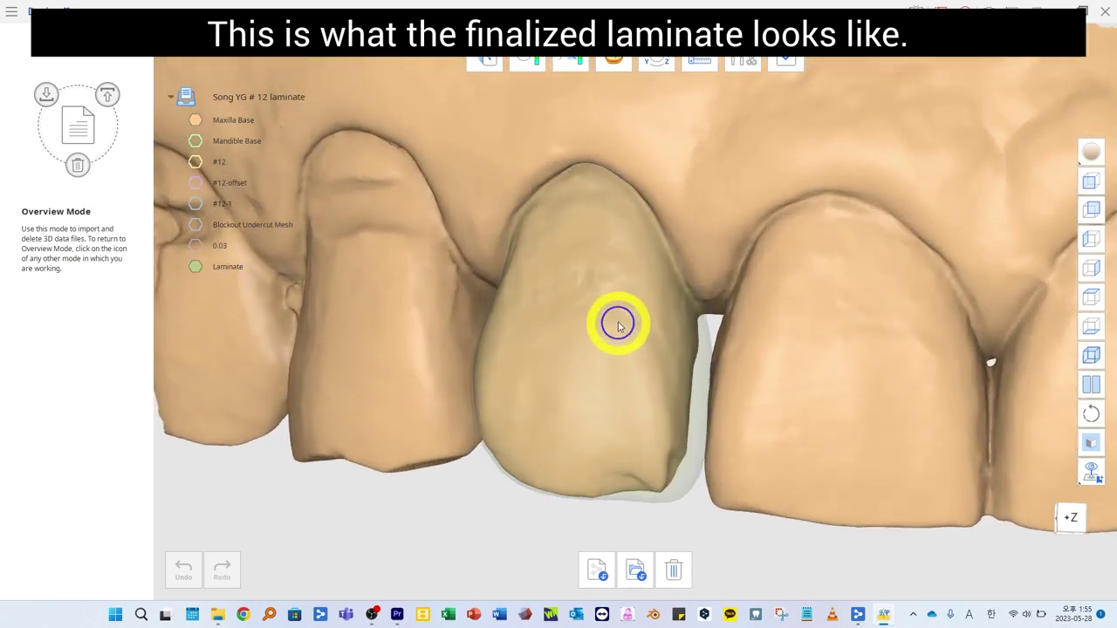
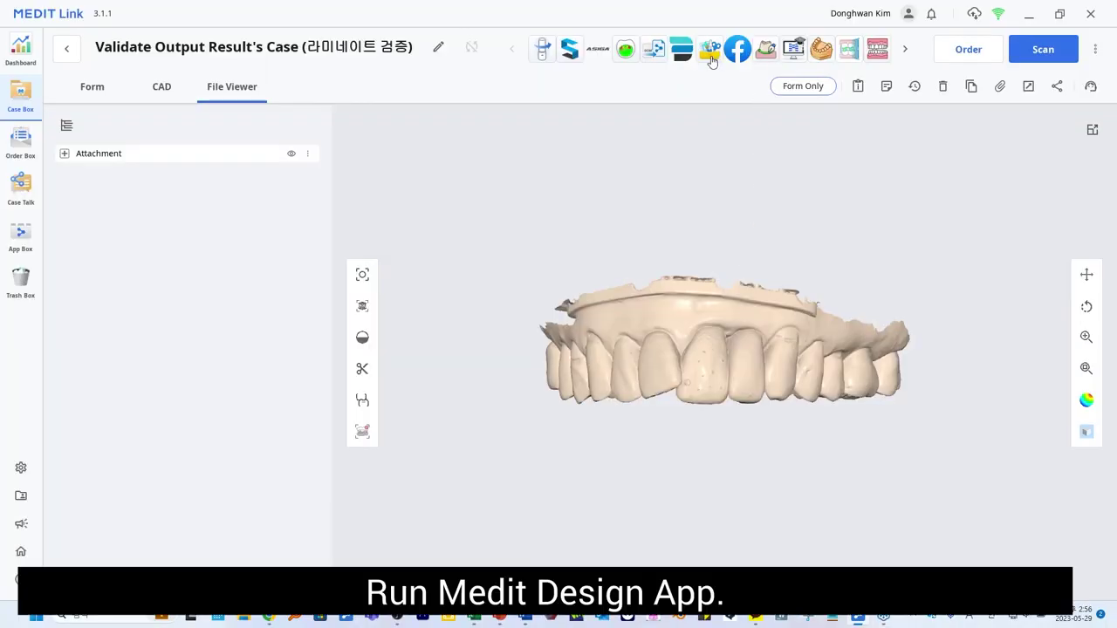
- Launch Medit Design from MEDIT Link and import the asiga upperjaw, Part_colon__colon_CAD and sonic8k files from Validate Output Result's Case
{"action": "left_click", "coordinate": [710, 53]}
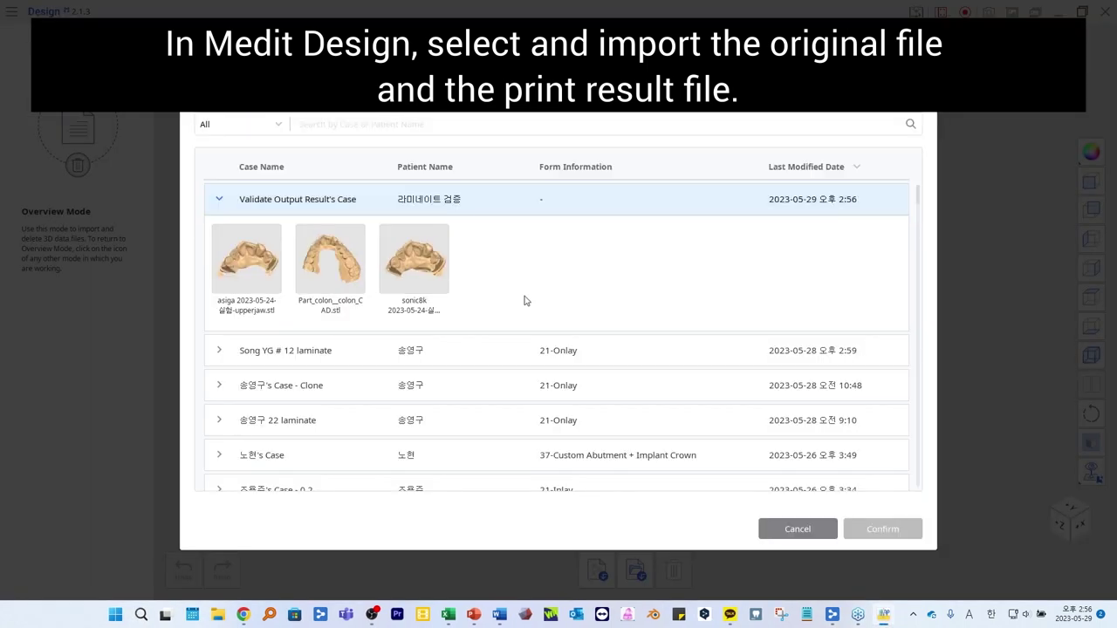
{"action": "left_click", "coordinate": [413, 259]}
{"action": "left_click", "coordinate": [330, 258]}
{"action": "left_click", "coordinate": [246, 259]}
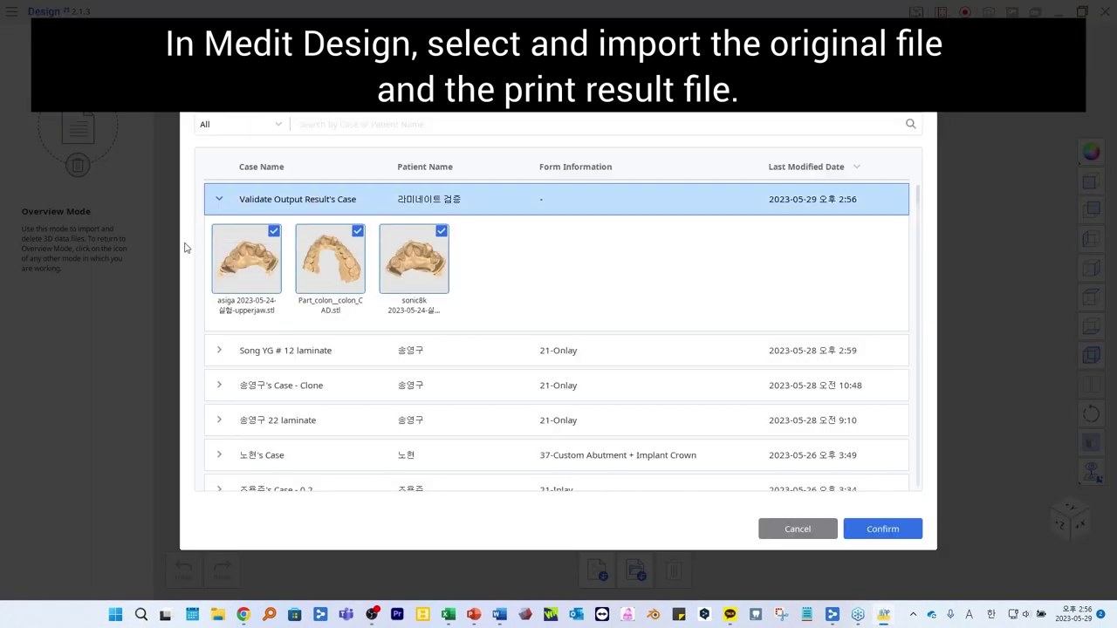
{"action": "left_click", "coordinate": [882, 529]}
{"action": "right_click_drag", "start_coordinate": [875, 446], "coordinate": [925, 359]}
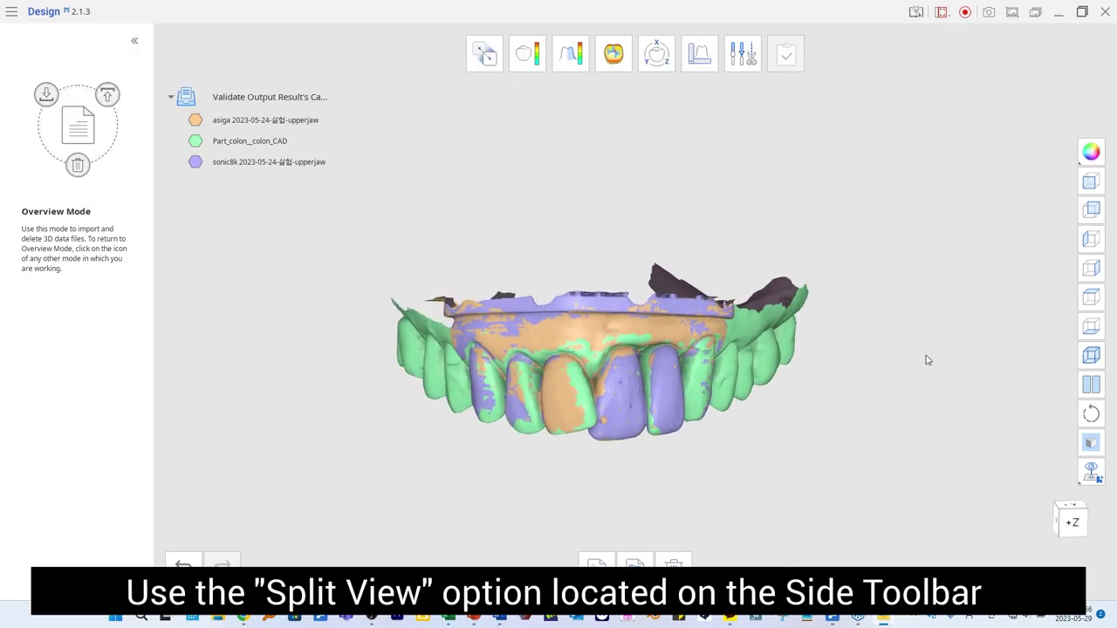
- Turn on Split View and hide the asiga scan in the first view and the sonic8k scan in the second
{"action": "left_click", "coordinate": [1092, 386]}
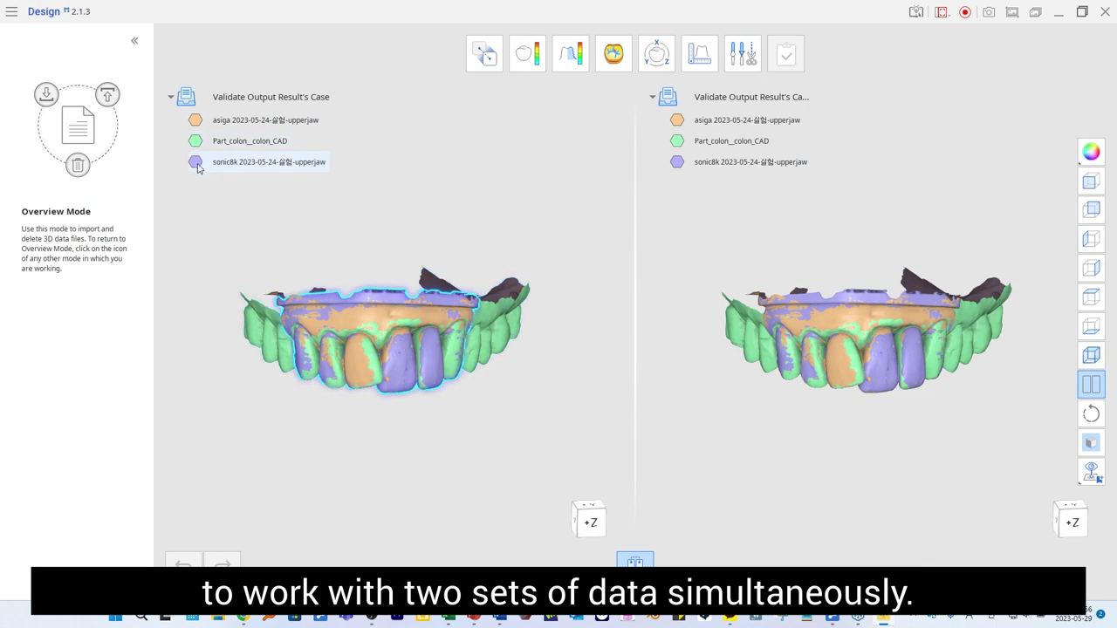
{"action": "left_click", "coordinate": [195, 120]}
{"action": "mouse_move", "coordinate": [733, 172]}
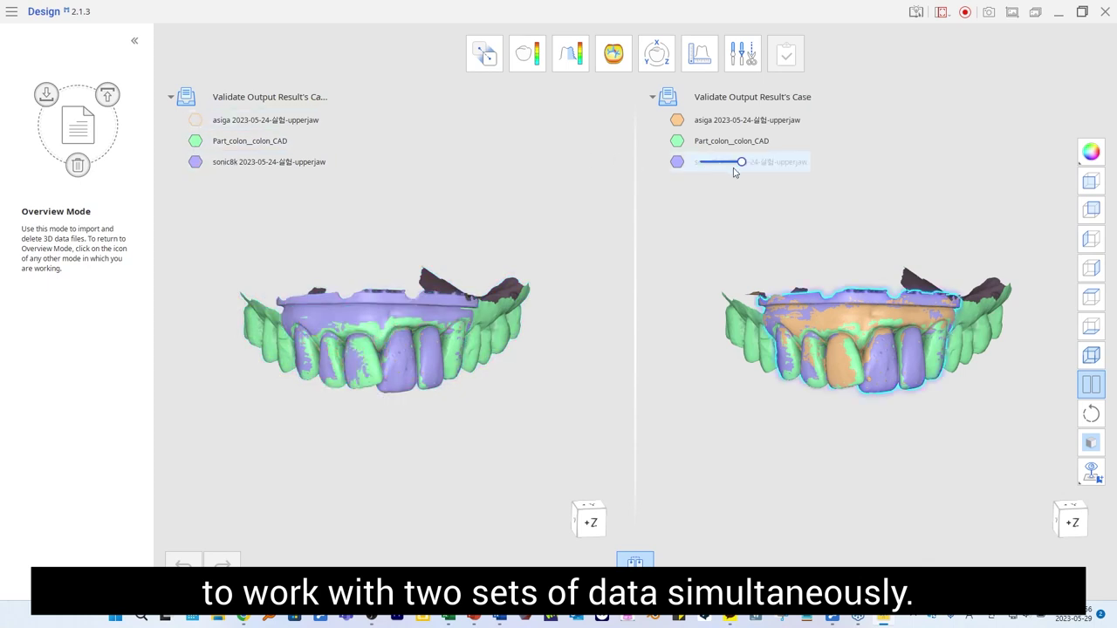
{"action": "left_click", "coordinate": [677, 161]}
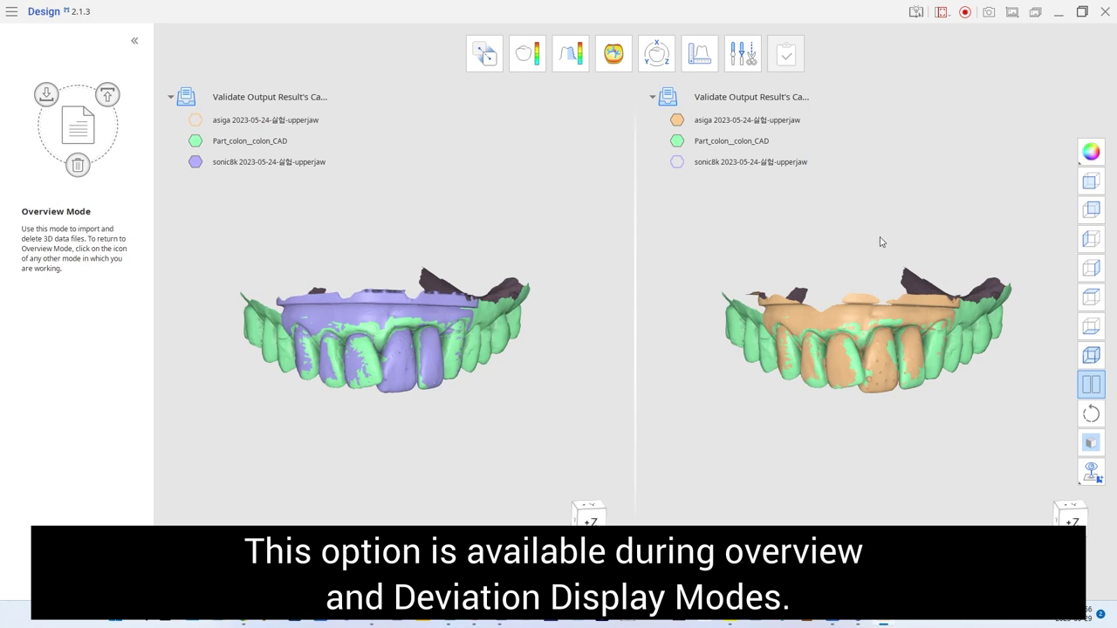
- Start Deviation Display Mode with Part_colon__colon_CAD as the reference and the sonic8k upperjaw scan as the target
{"action": "left_click", "coordinate": [518, 57]}
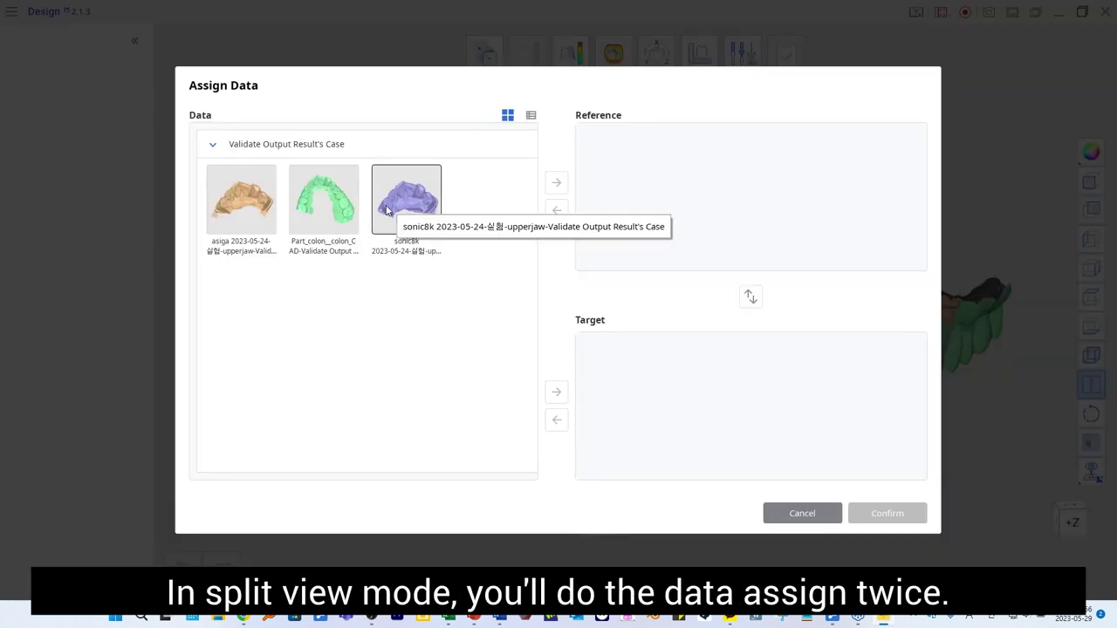
{"action": "left_click", "coordinate": [334, 206]}
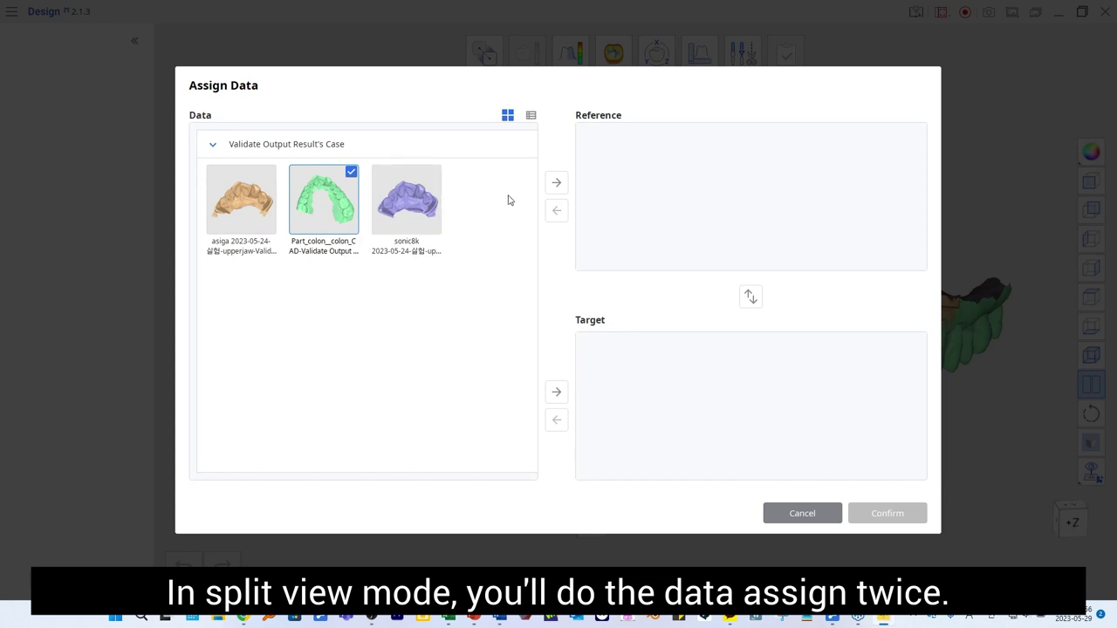
{"action": "left_click", "coordinate": [556, 182]}
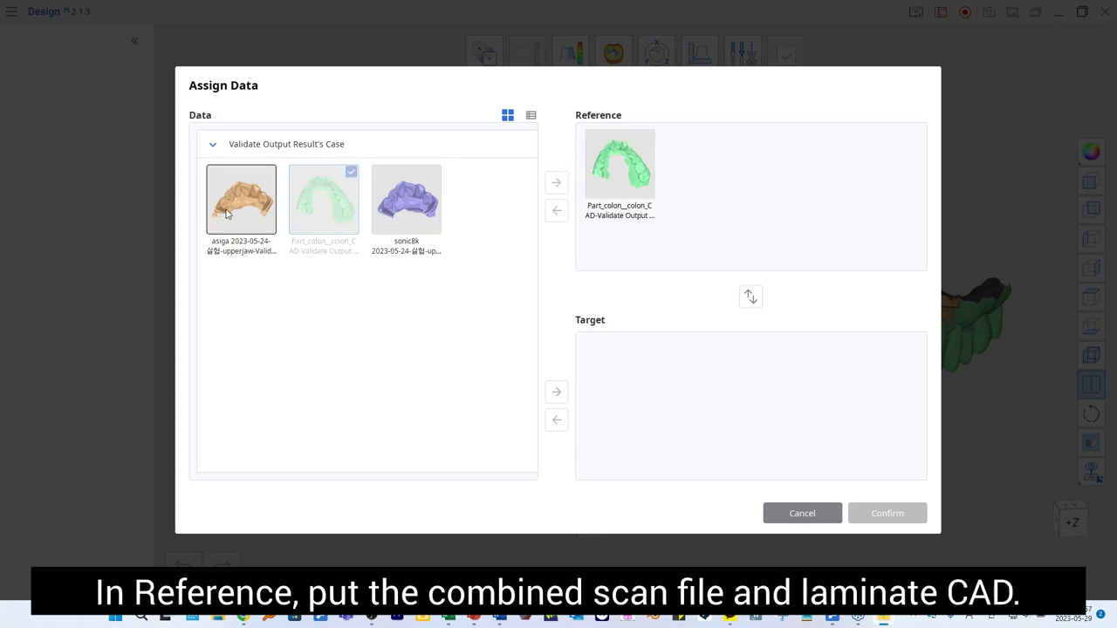
{"action": "left_click", "coordinate": [417, 202]}
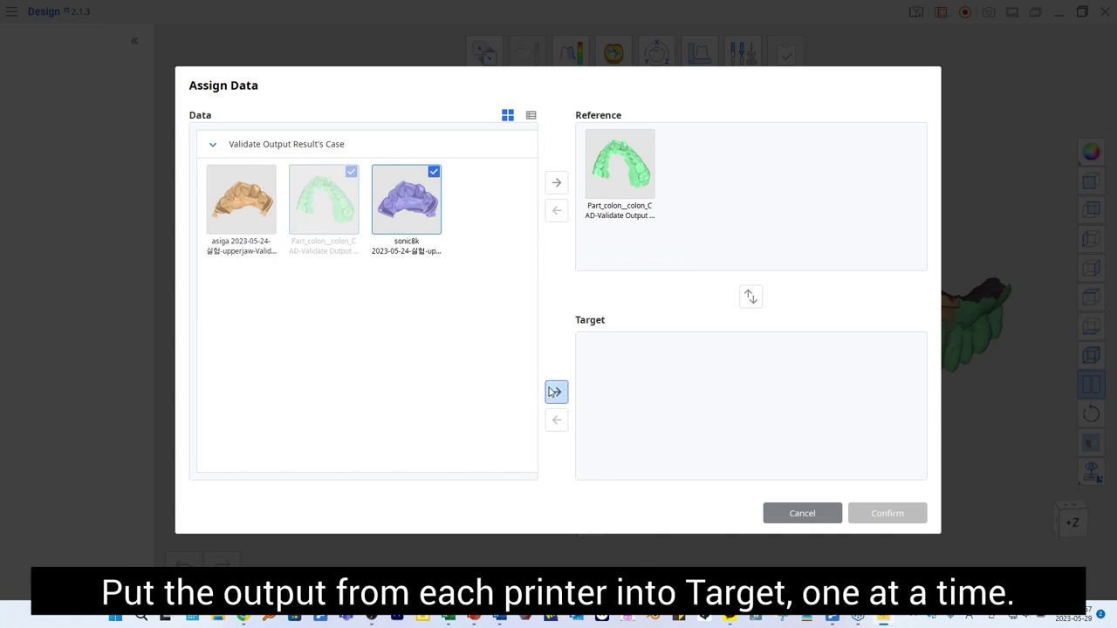
{"action": "left_click", "coordinate": [556, 392]}
{"action": "left_click", "coordinate": [888, 513]}
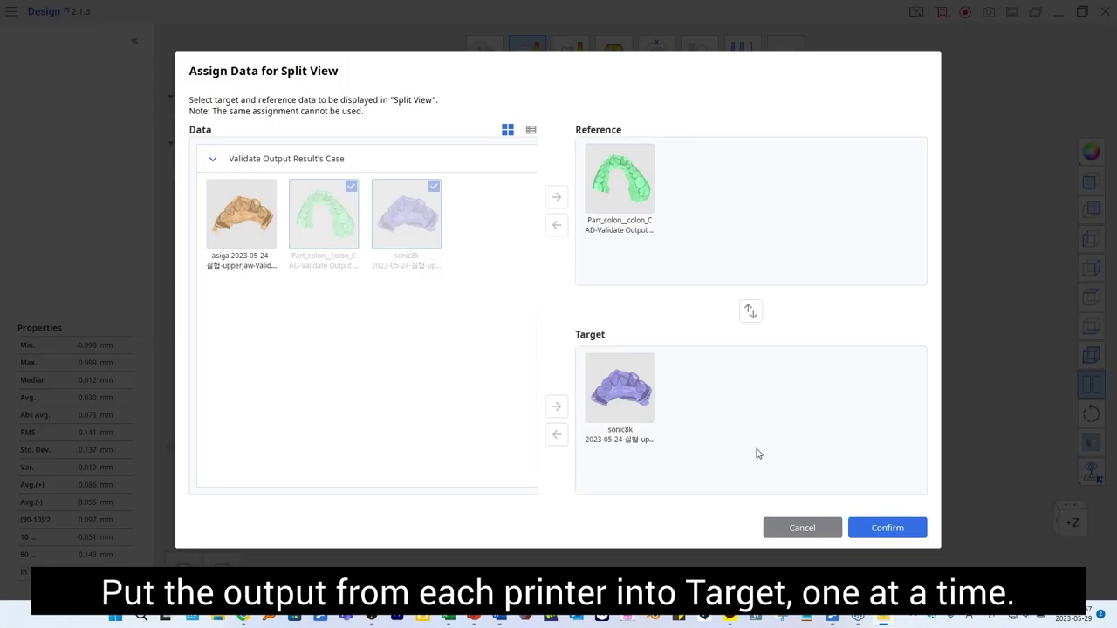
- For the second split view, replace the sonic8k target with the asiga upperjaw scan, keeping Part_colon__colon_CAD as the reference
{"action": "left_click", "coordinate": [631, 395]}
{"action": "left_click", "coordinate": [556, 434]}
{"action": "left_click", "coordinate": [239, 221]}
{"action": "left_click", "coordinate": [556, 406]}
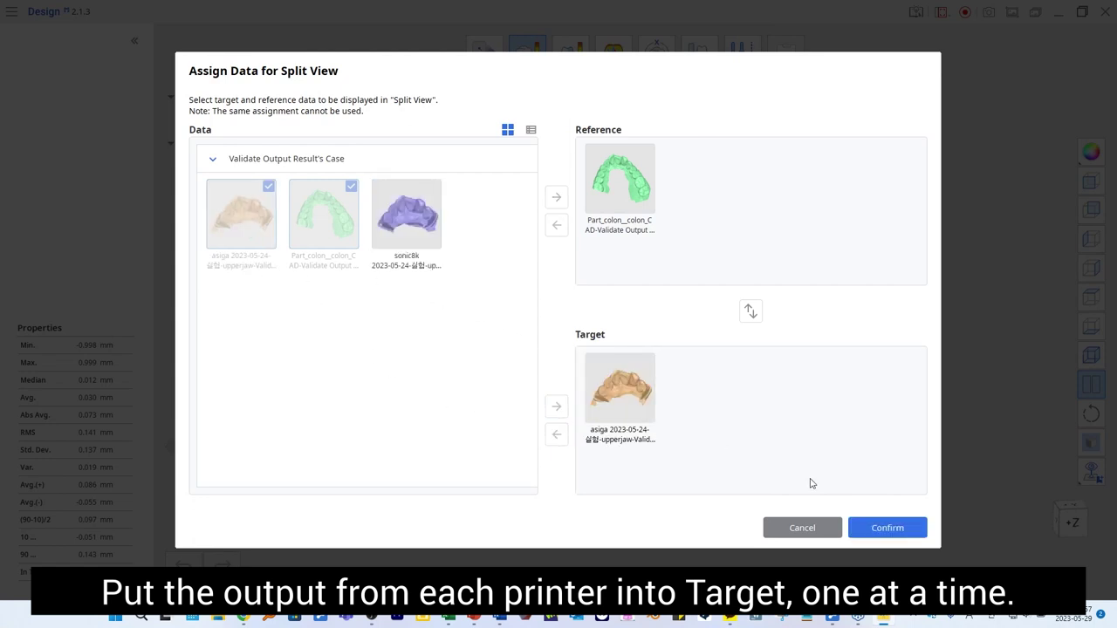
{"action": "left_click", "coordinate": [887, 528]}
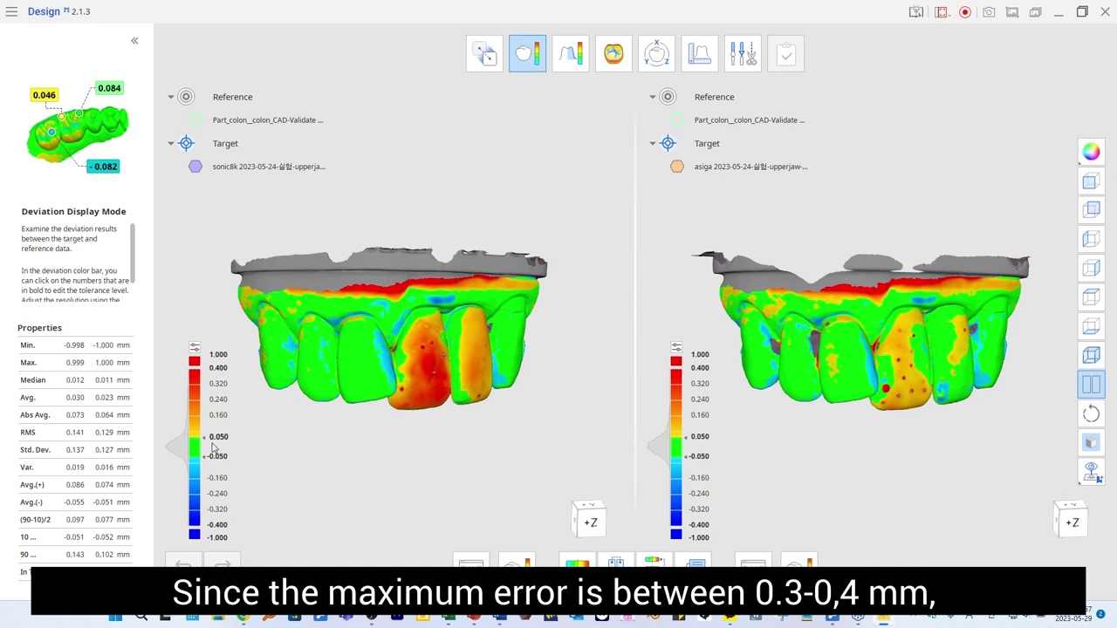
- Check the exact deviation on the two laminate teeth #21 and #22 in both the sonic8k and asiga views
{"action": "left_click", "coordinate": [218, 368]}
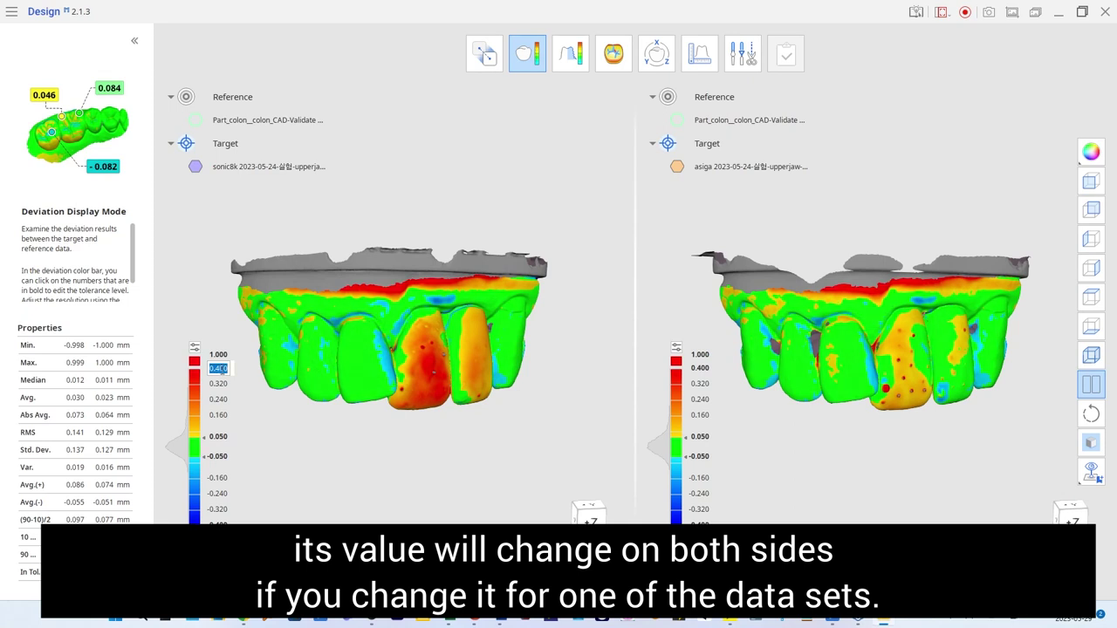
{"action": "left_click", "coordinate": [430, 370]}
{"action": "left_click", "coordinate": [430, 370]}
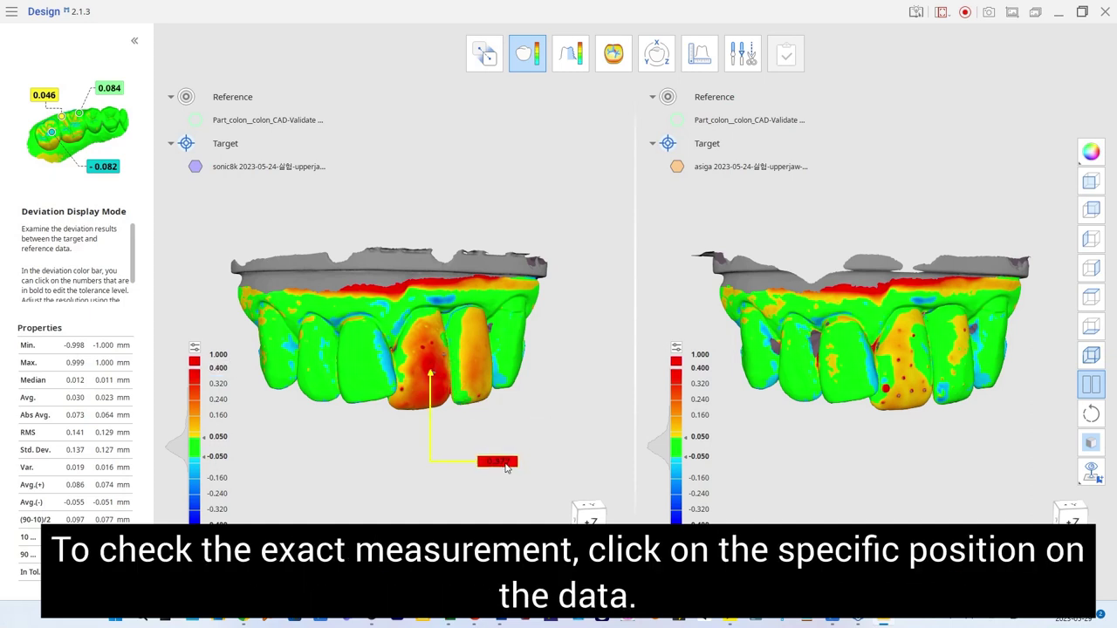
{"action": "left_click", "coordinate": [476, 373]}
{"action": "left_click", "coordinate": [907, 359]}
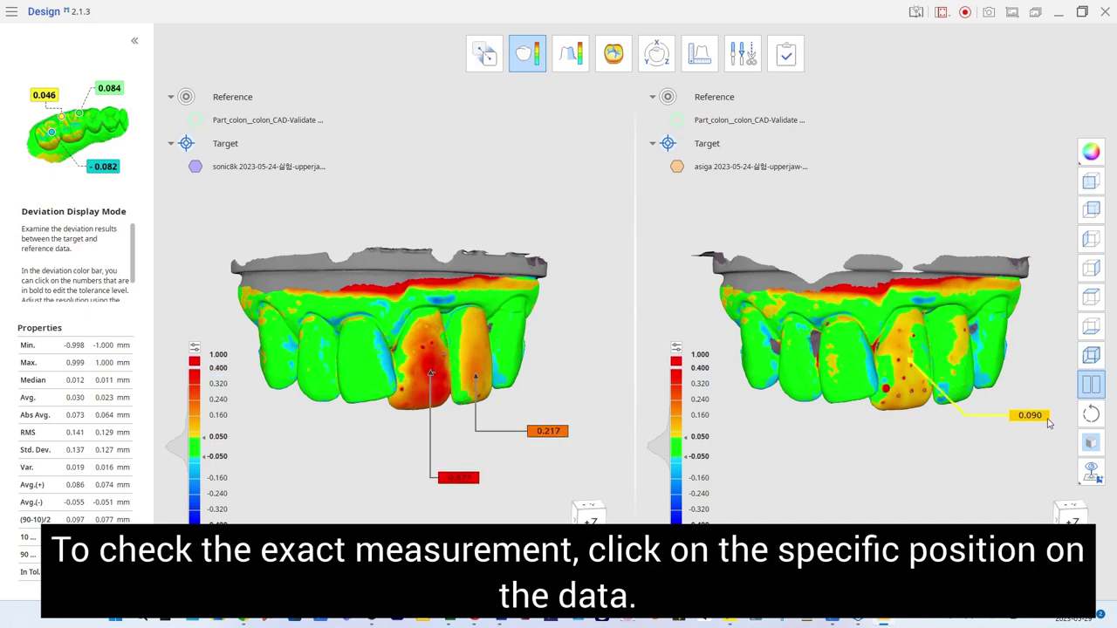
{"action": "left_click", "coordinate": [961, 343]}
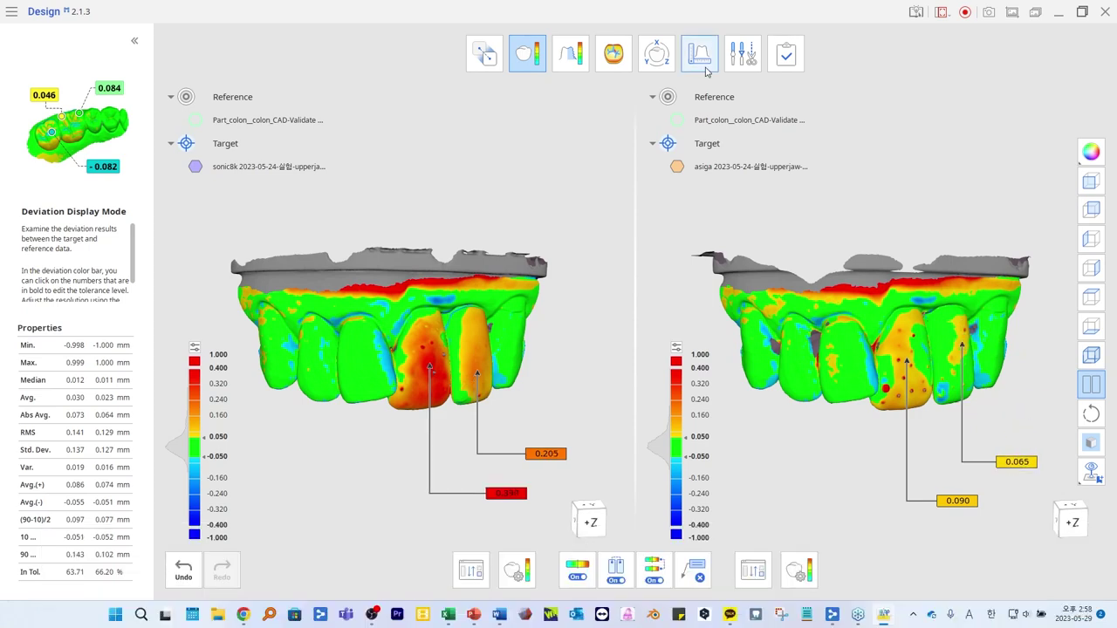
- Enter Measurements Mode and create three section lines through the front teeth #11, #21 and #22
{"action": "left_click", "coordinate": [701, 56]}
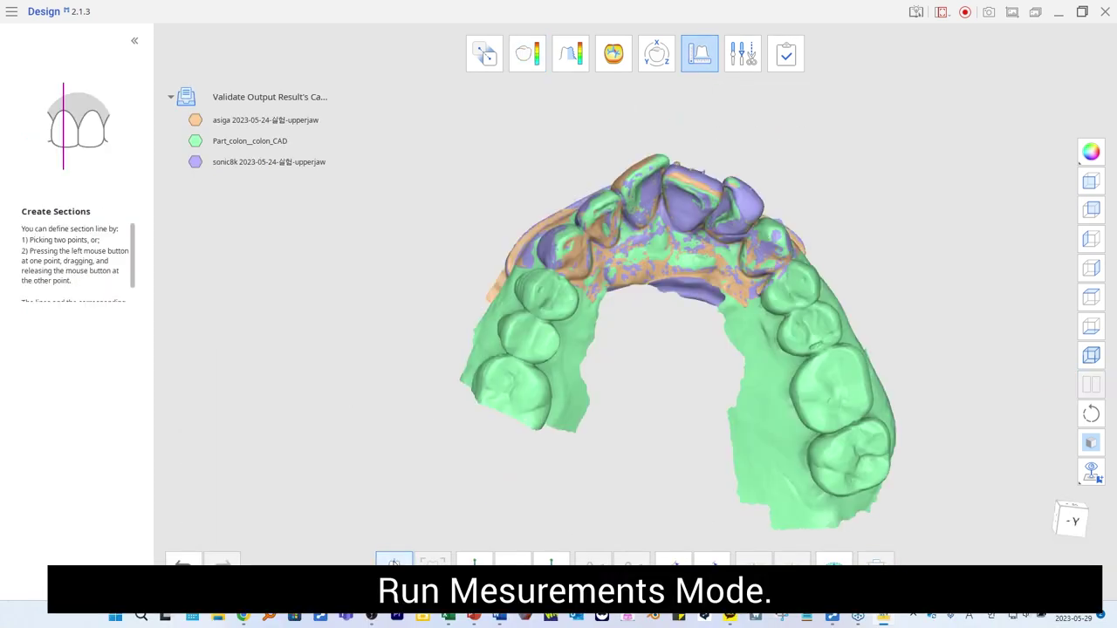
{"action": "left_click_drag", "start_coordinate": [716, 128], "coordinate": [647, 323]}
{"action": "left_click_drag", "start_coordinate": [806, 158], "coordinate": [667, 269]}
{"action": "right_click_drag", "start_coordinate": [696, 299], "coordinate": [616, 349]}
{"action": "left_click_drag", "start_coordinate": [590, 132], "coordinate": [687, 315]}
- Show only the Section Lines, hiding the asiga, CAD and sonic8k meshes, and turn them to a side profile
{"action": "right_click", "coordinate": [214, 185]}
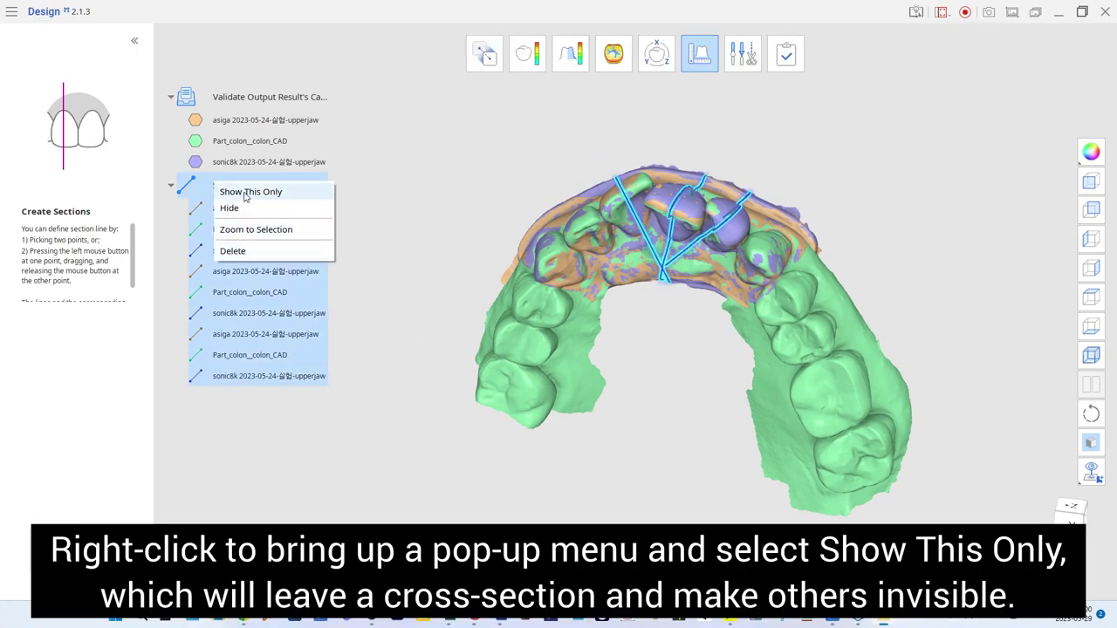
{"action": "left_click", "coordinate": [244, 193]}
{"action": "right_click_drag", "start_coordinate": [771, 131], "coordinate": [935, 434]}
{"action": "scroll", "coordinate": [768, 303], "scroll_direction": "up", "scroll_amount": 5}
{"action": "mouse_move", "coordinate": [814, 334]}
{"action": "right_mouse_down"}
{"action": "mouse_move", "coordinate": [856, 375]}
{"action": "mouse_move", "coordinate": [713, 476]}
{"action": "right_mouse_up"}
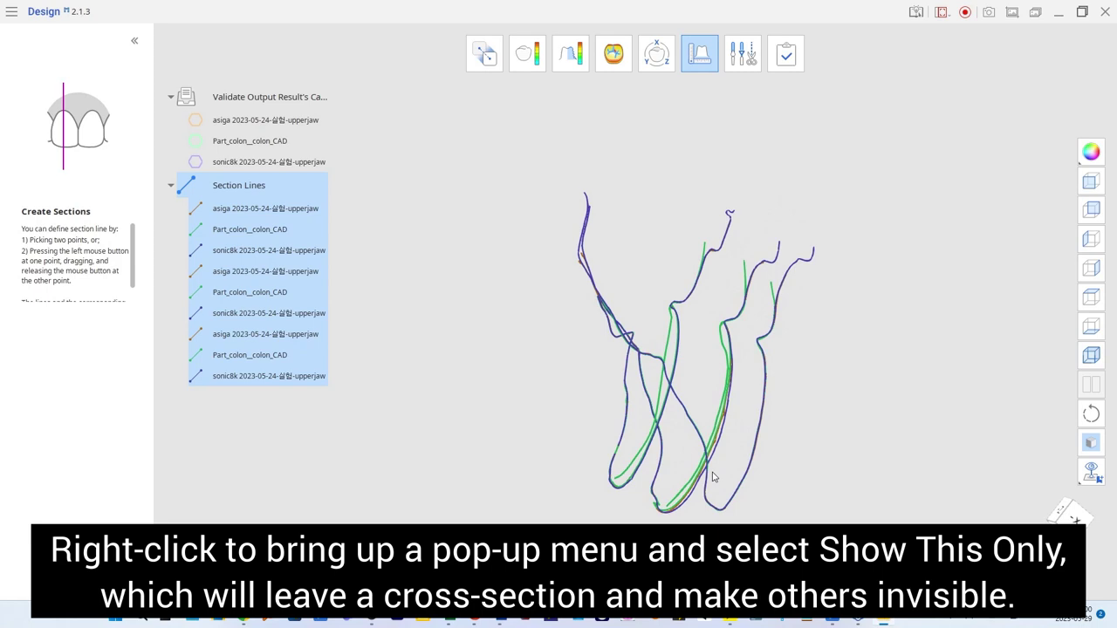
- Measure the two-point distance between the CAD and asiga section lines on tooth #11 and move its label aside
{"action": "scroll", "coordinate": [713, 476], "scroll_direction": "up", "scroll_amount": 8}
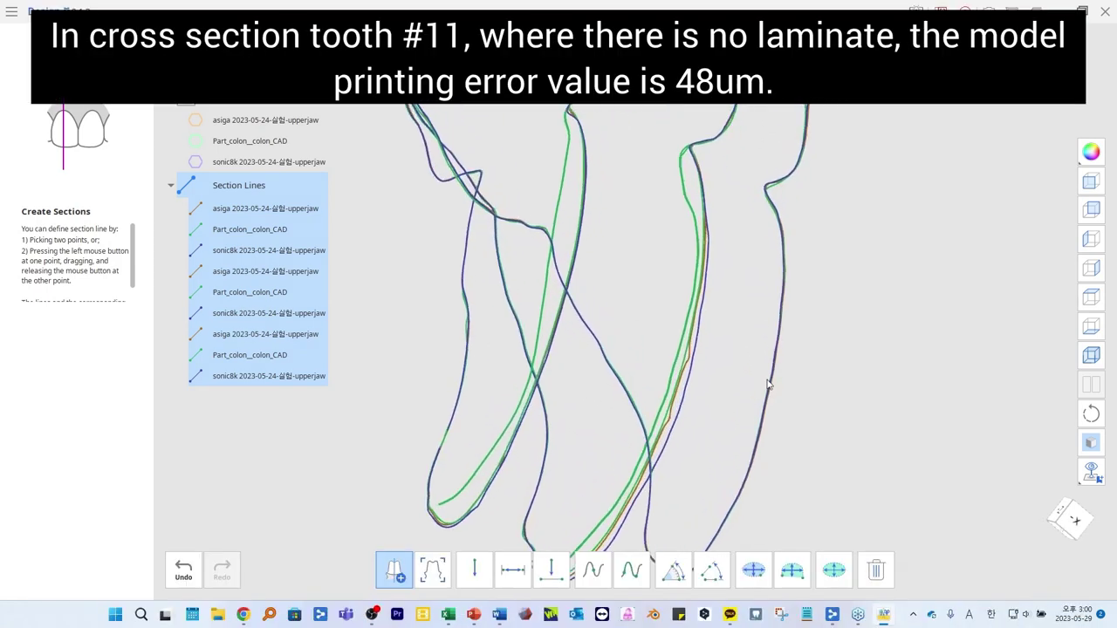
{"action": "left_click", "coordinate": [513, 570]}
{"action": "scroll", "coordinate": [766, 408], "scroll_direction": "up", "scroll_amount": 5}
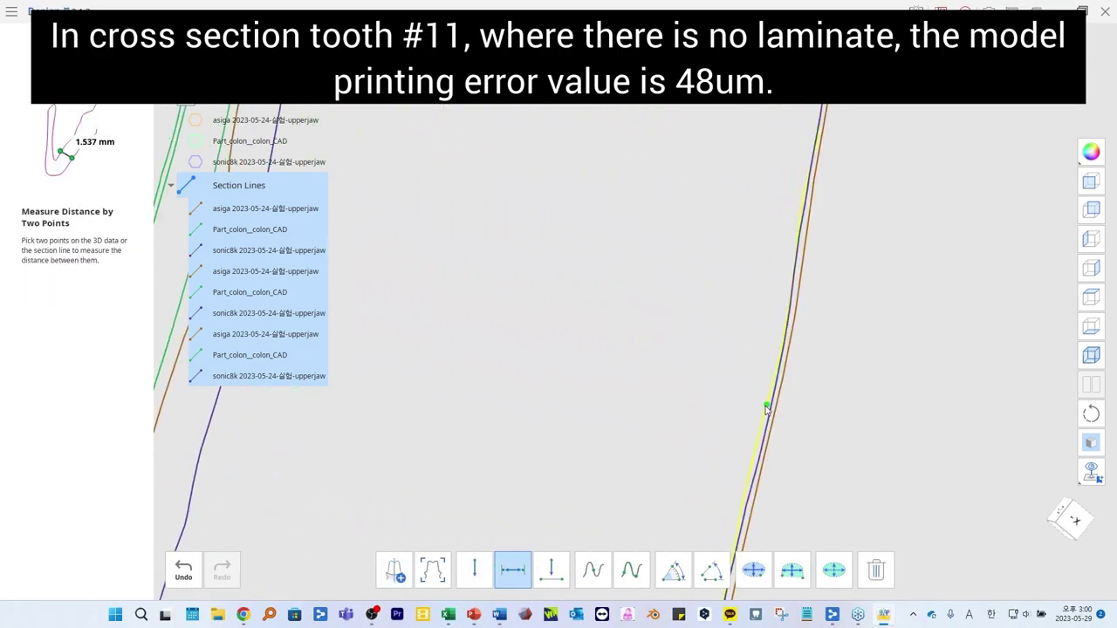
{"action": "left_click", "coordinate": [762, 430]}
{"action": "left_click", "coordinate": [768, 437]}
{"action": "left_click_drag", "start_coordinate": [768, 436], "coordinate": [916, 443]}
{"action": "left_click", "coordinate": [914, 438]}
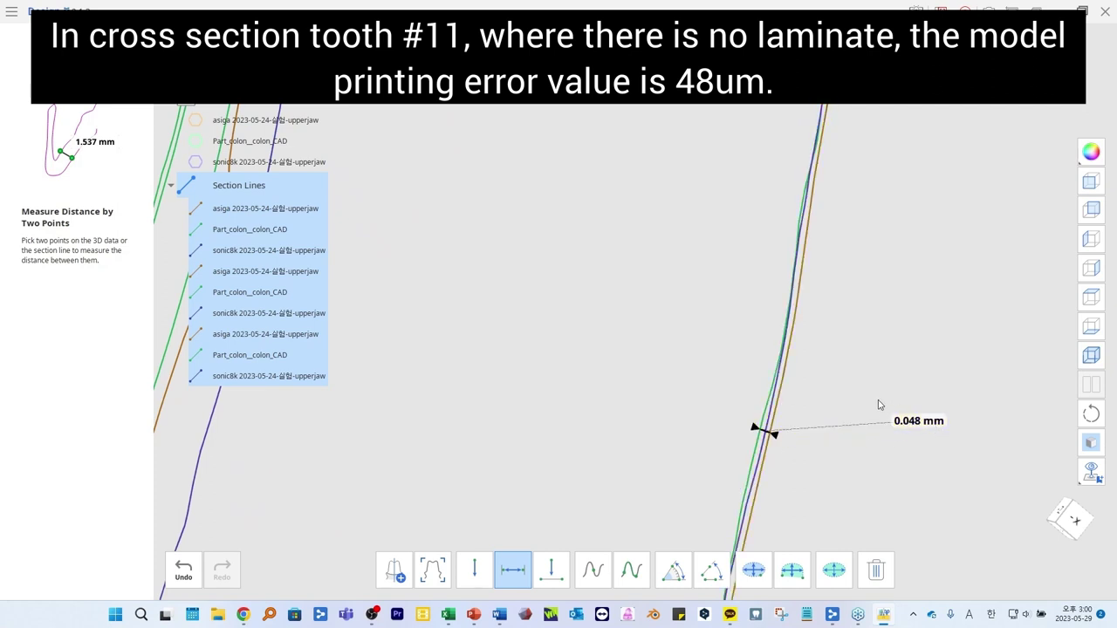
- On tooth #21, measure the distances from the CAD section line to the asiga and sonic8k lines, moving both labels aside
{"action": "scroll", "coordinate": [853, 379], "scroll_direction": "down", "scroll_amount": 2}
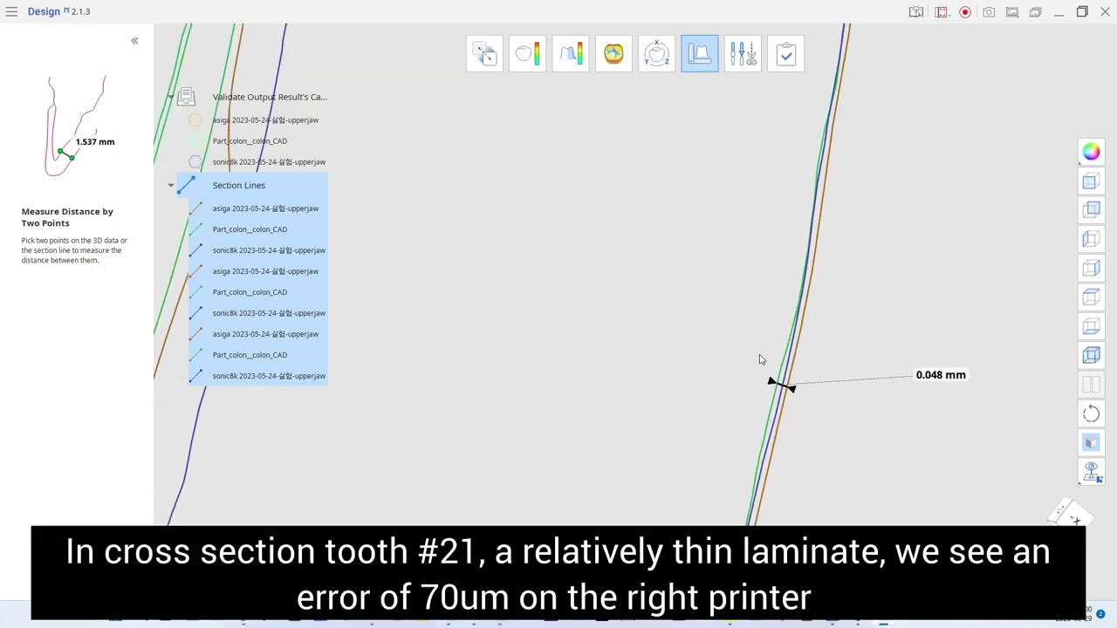
{"action": "scroll", "coordinate": [759, 359], "scroll_direction": "down", "scroll_amount": 6}
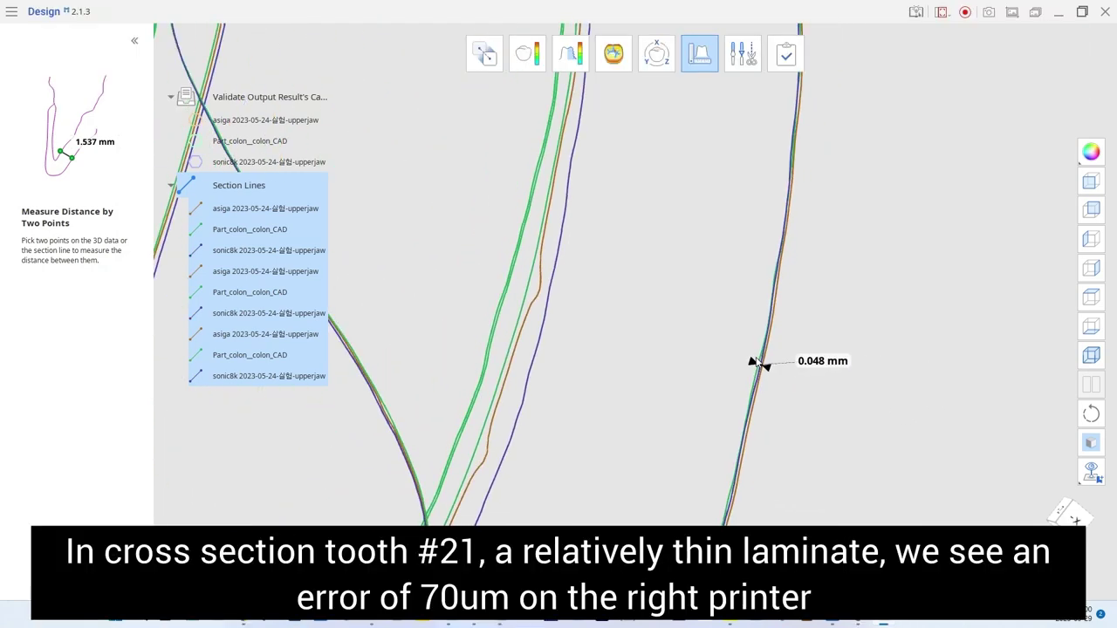
{"action": "right_click_drag", "start_coordinate": [827, 310], "coordinate": [711, 357]}
{"action": "scroll", "coordinate": [711, 356], "scroll_direction": "up", "scroll_amount": 6}
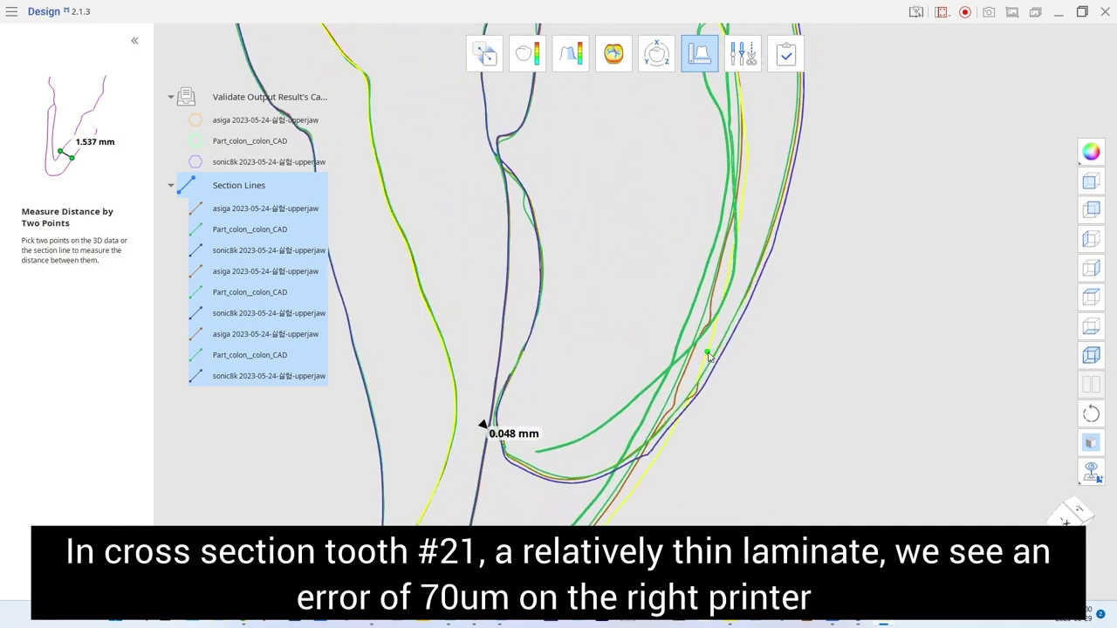
{"action": "scroll", "coordinate": [692, 369], "scroll_direction": "up", "scroll_amount": 3}
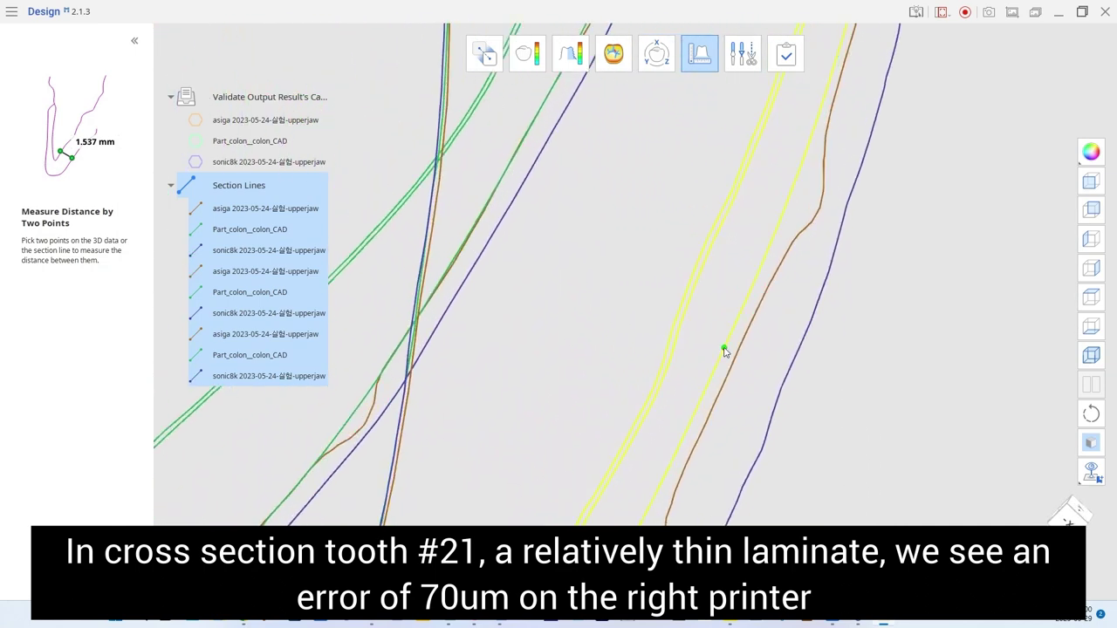
{"action": "left_click", "coordinate": [724, 350]}
{"action": "left_click", "coordinate": [738, 357]}
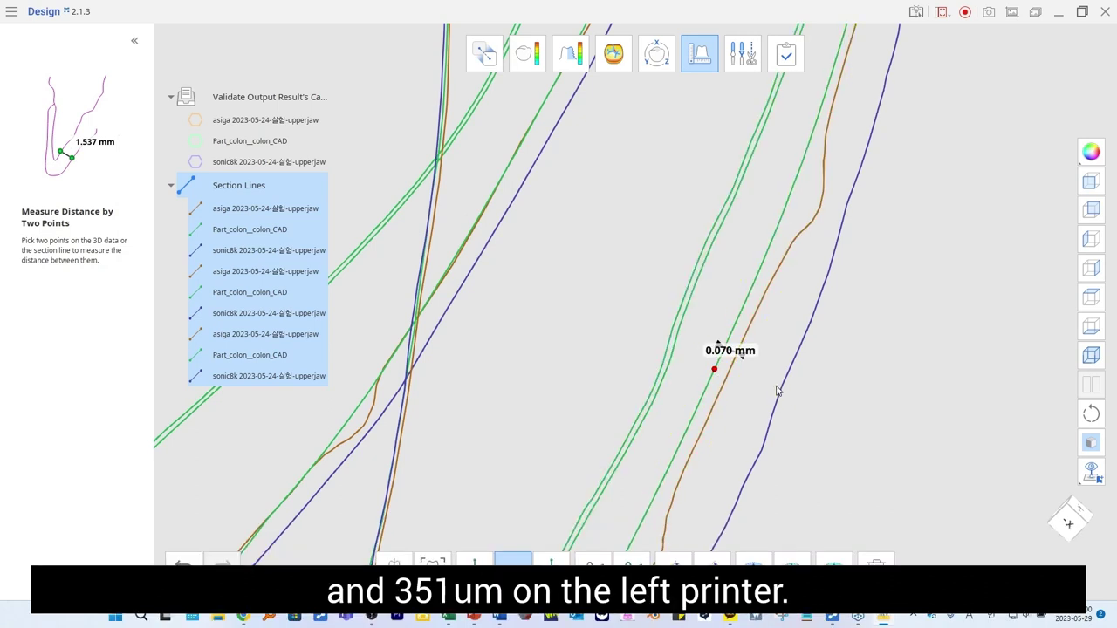
{"action": "left_click", "coordinate": [779, 391]}
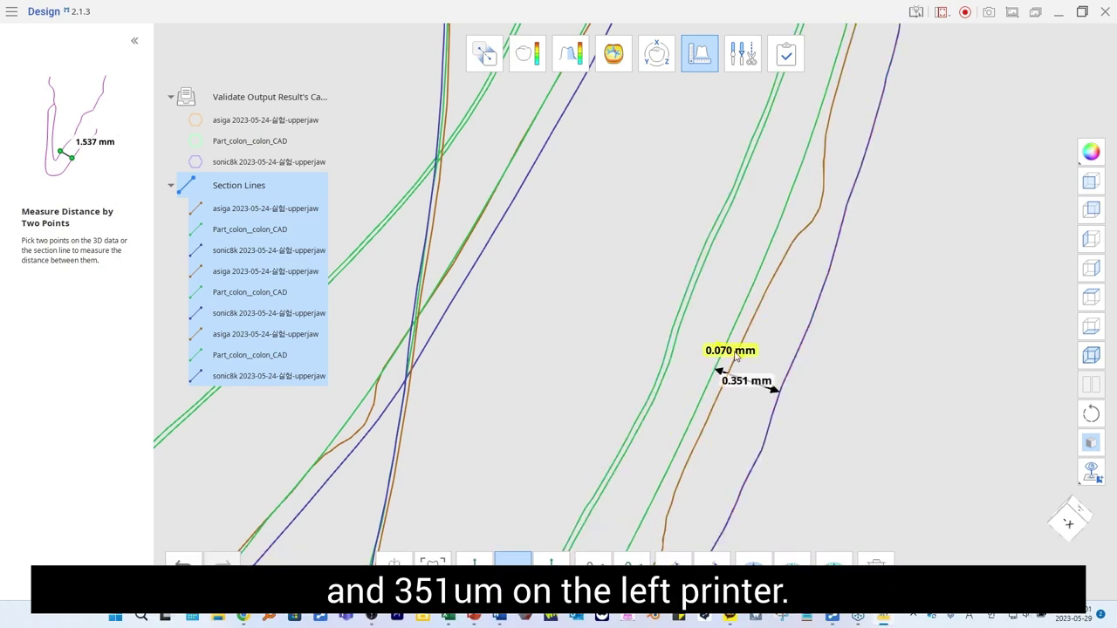
{"action": "left_click_drag", "start_coordinate": [736, 357], "coordinate": [864, 366]}
{"action": "left_click_drag", "start_coordinate": [768, 384], "coordinate": [873, 403]}
- On tooth #22, measure the distances from the CAD section line to the asiga and sonic8k lines, moving both labels aside
{"action": "right_click_drag", "start_coordinate": [872, 404], "coordinate": [800, 197]}
{"action": "left_click", "coordinate": [799, 209]}
{"action": "left_click", "coordinate": [803, 196]}
{"action": "left_click", "coordinate": [796, 213]}
{"action": "left_click", "coordinate": [821, 221]}
{"action": "left_click_drag", "start_coordinate": [803, 196], "coordinate": [924, 197]}
{"action": "left_click_drag", "start_coordinate": [806, 218], "coordinate": [928, 237]}
- Spread the overlapping distance labels of teeth #11, #21 and #22 apart, clear of the section lines
{"action": "scroll", "coordinate": [634, 219], "scroll_direction": "down", "scroll_amount": 6}
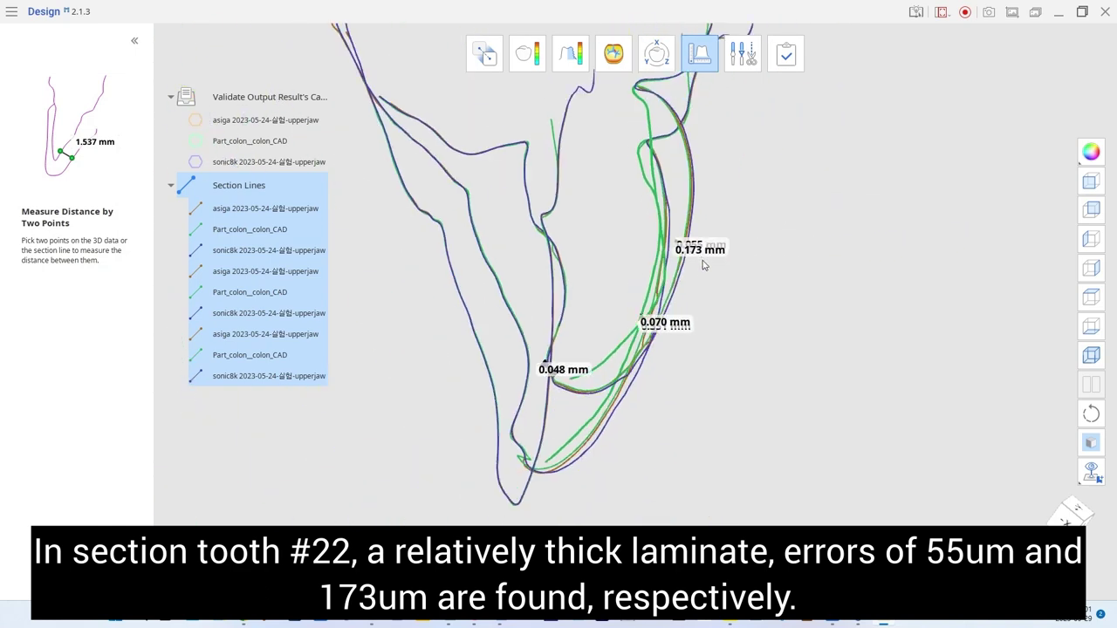
{"action": "left_click_drag", "start_coordinate": [580, 320], "coordinate": [662, 413]}
{"action": "left_click_drag", "start_coordinate": [672, 301], "coordinate": [781, 360]}
{"action": "left_click_drag", "start_coordinate": [730, 258], "coordinate": [800, 294]}
{"action": "left_click_drag", "start_coordinate": [728, 254], "coordinate": [806, 257]}
{"action": "scroll", "coordinate": [650, 118], "scroll_direction": "up", "scroll_amount": 2}
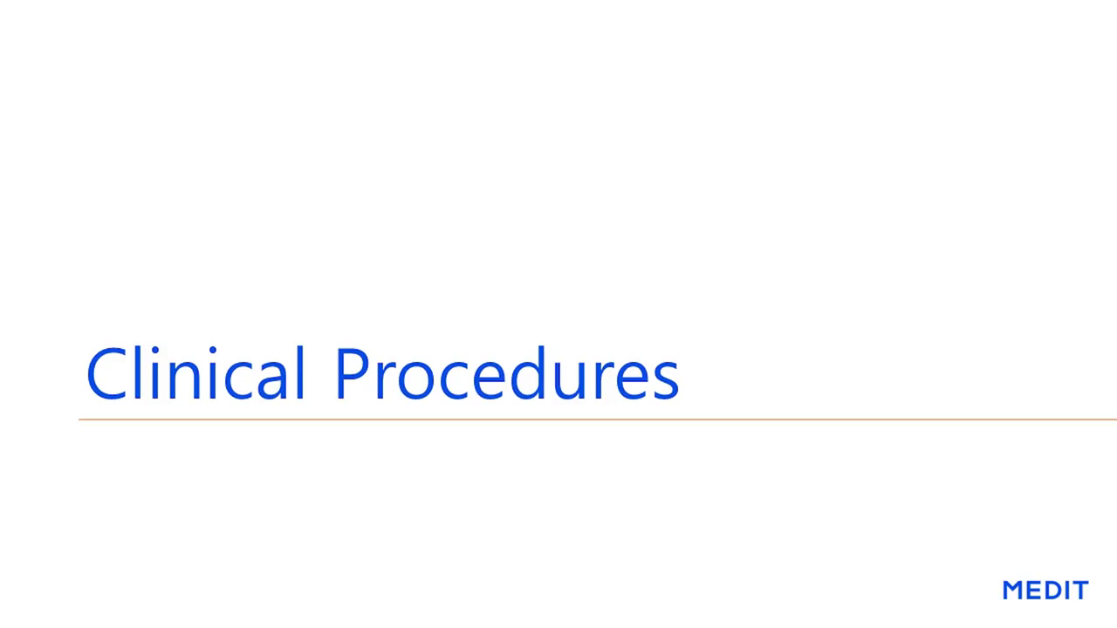